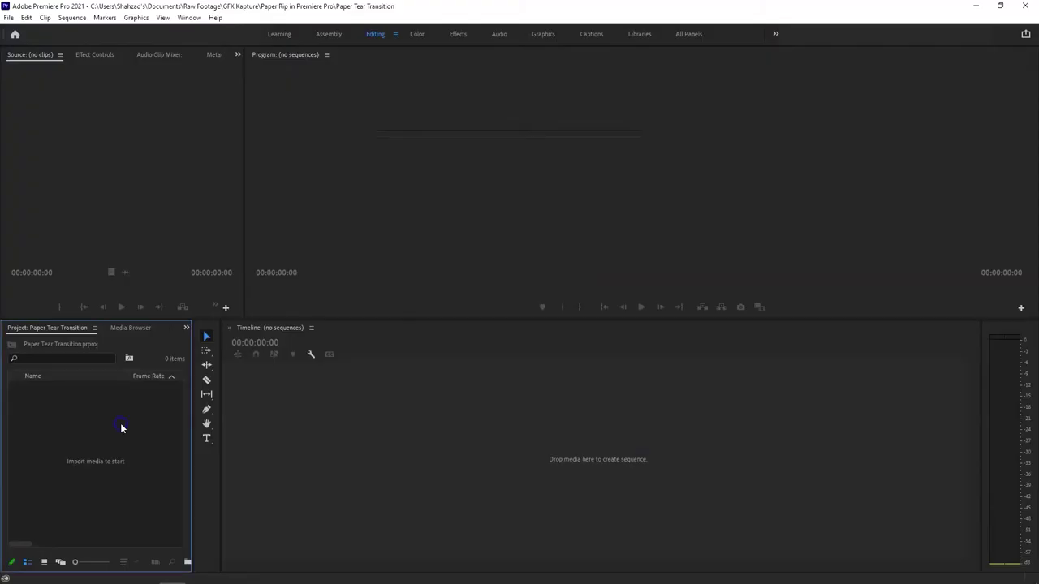
# Import the footage and create a sequence from the Times Square clip
pyautogui.doubleClick(195, 397)
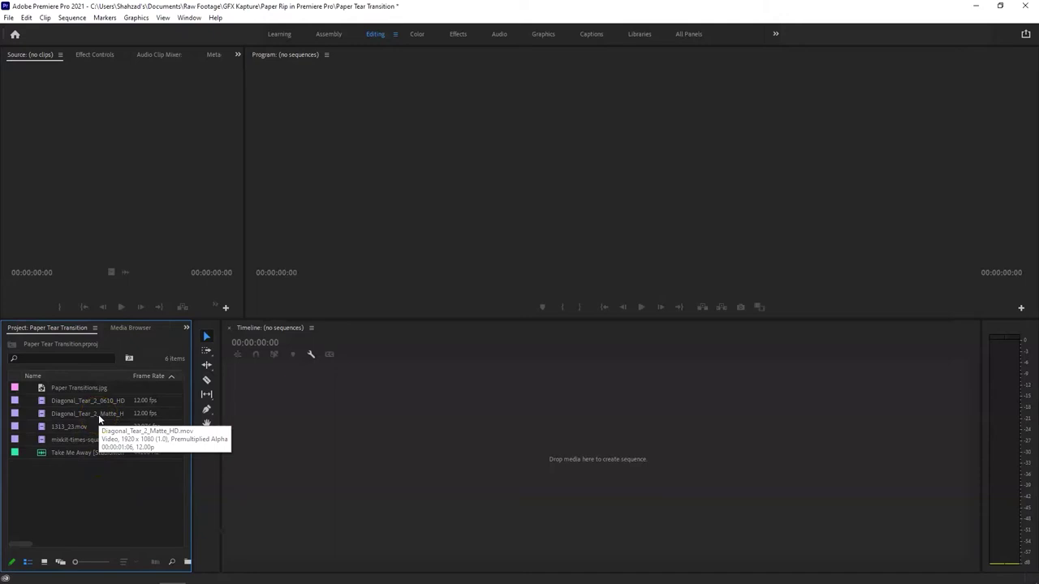
pyautogui.click(78, 440)
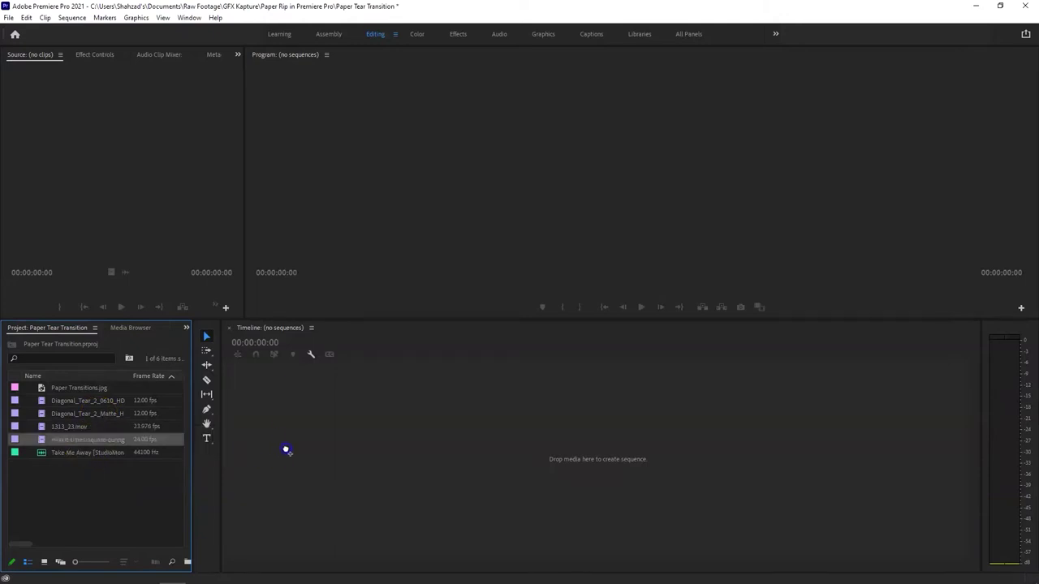
pyautogui.moveTo(285, 450); pyautogui.dragTo(290, 452)
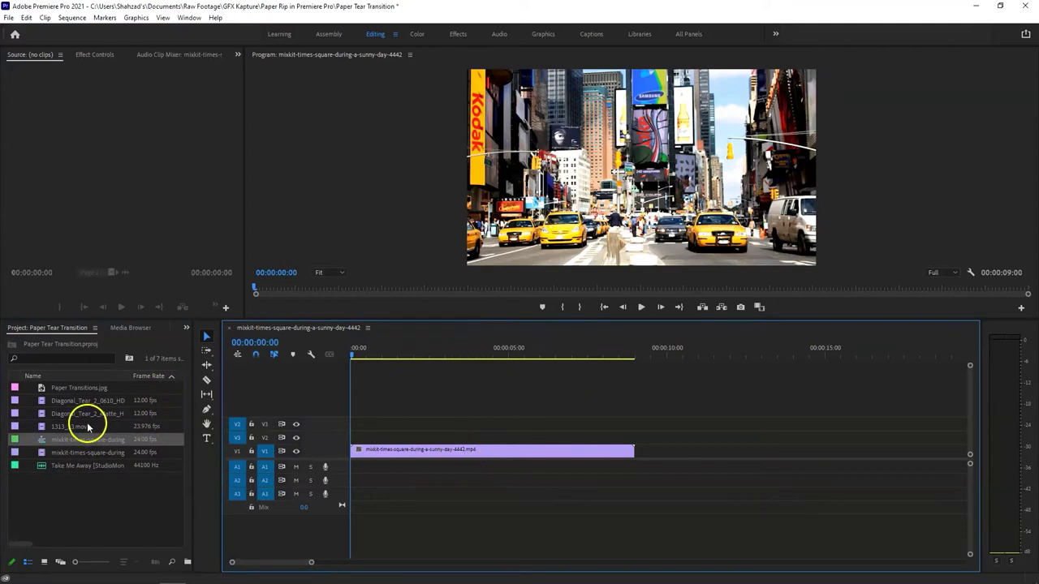
# Place 1313_23.mov on V1 right after the Times Square clip
pyautogui.moveTo(65, 428); pyautogui.dragTo(646, 456)
pyautogui.click(662, 357)
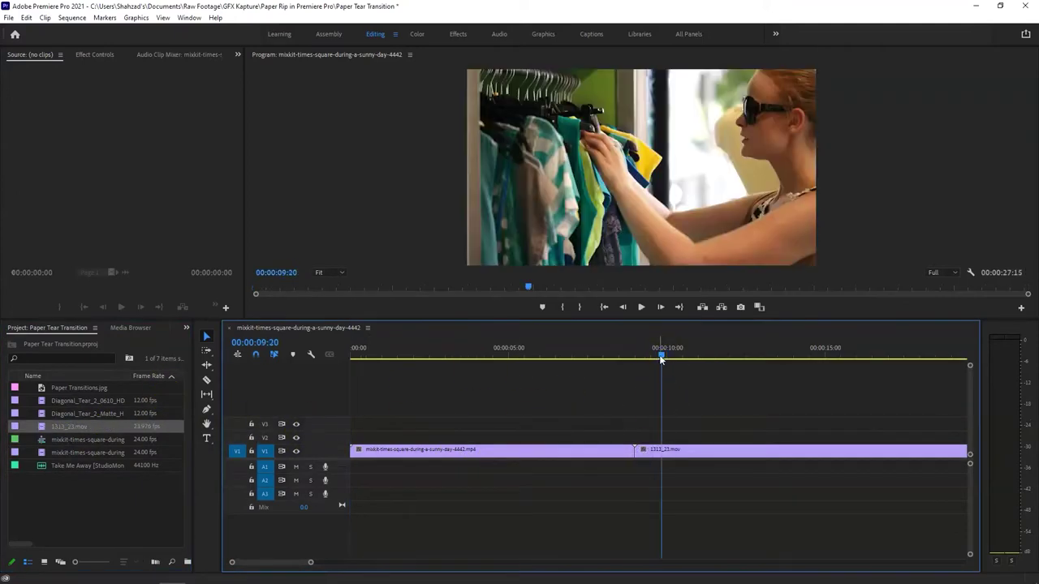
pyautogui.moveTo(662, 359); pyautogui.dragTo(561, 357)
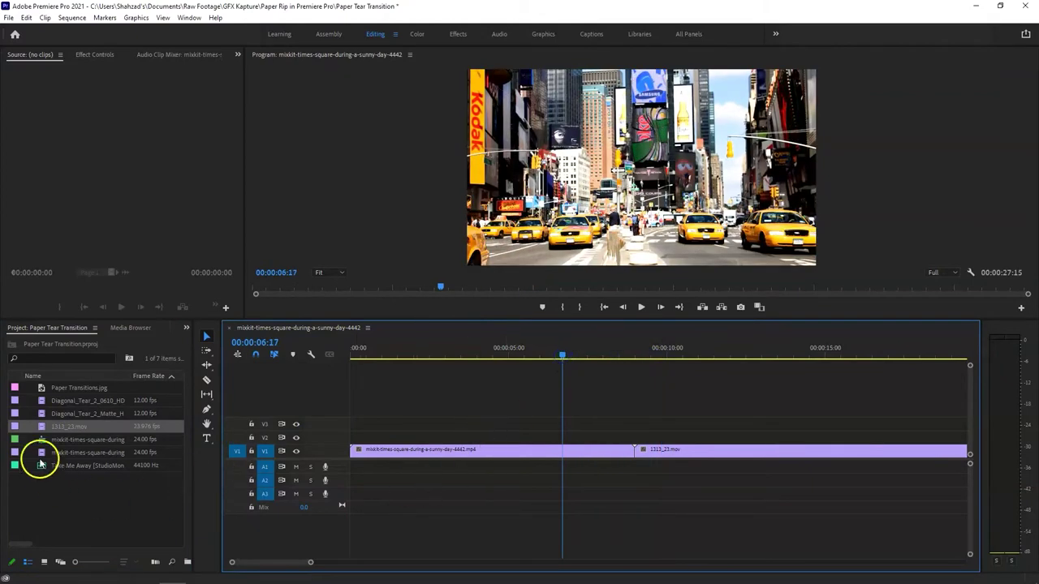
# Put Diagonal_Tear_2_Matte_HD on V3 and raise 1313_23.mov to V2 beneath it
pyautogui.click(82, 414)
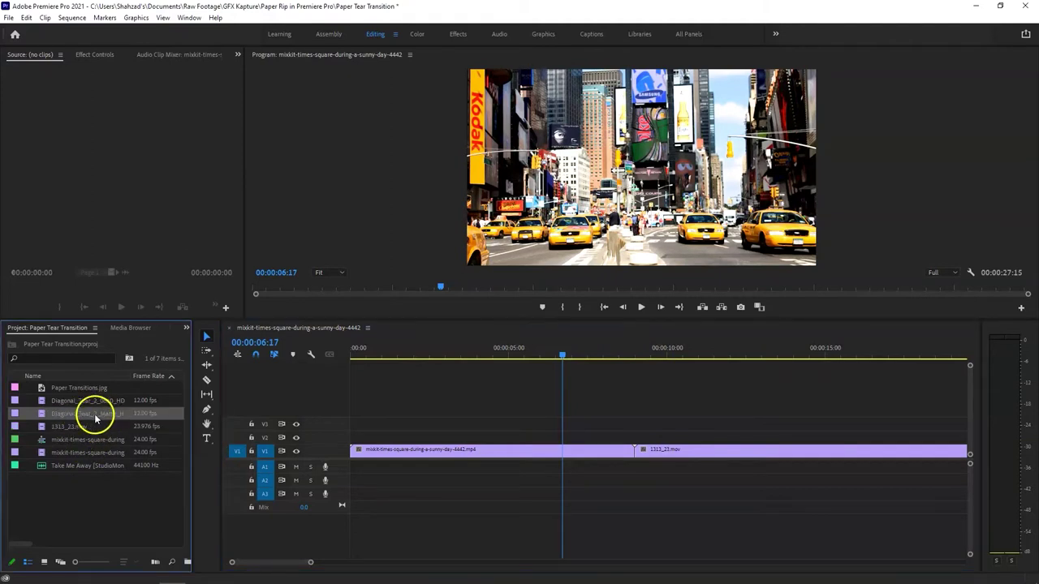
pyautogui.moveTo(99, 418); pyautogui.dragTo(589, 439)
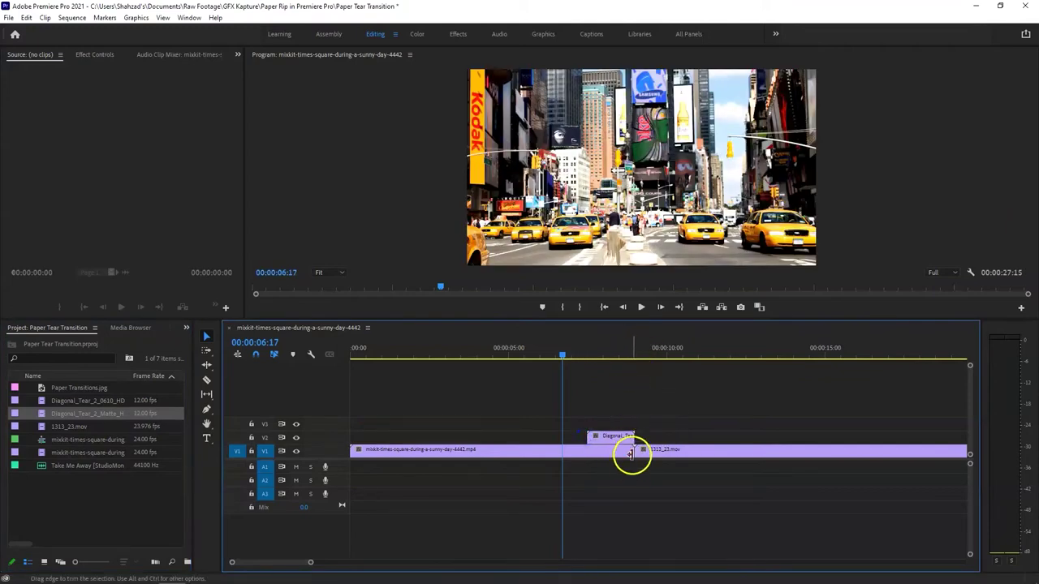
pyautogui.click(633, 357)
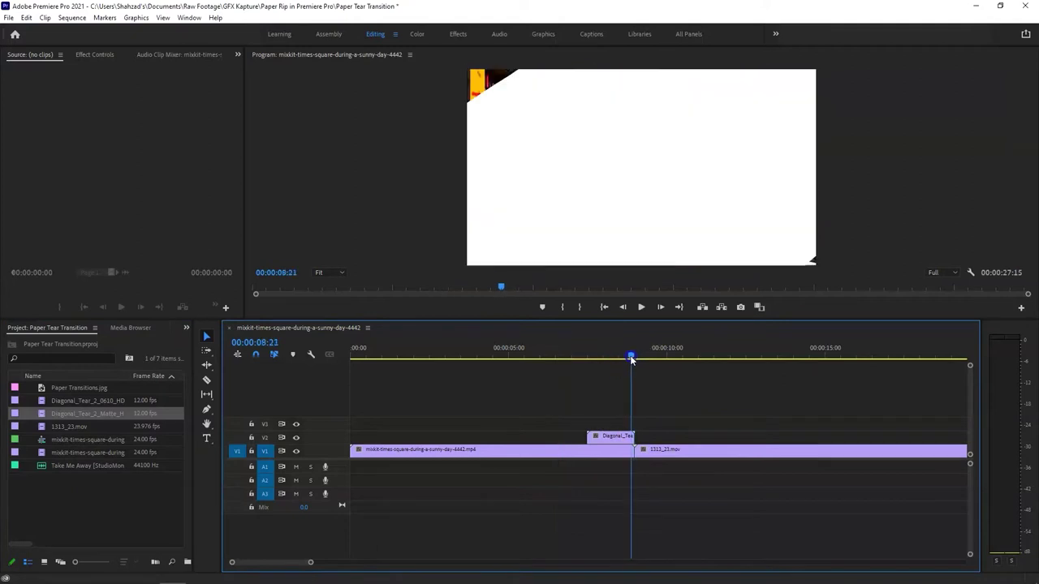
pyautogui.click(630, 430)
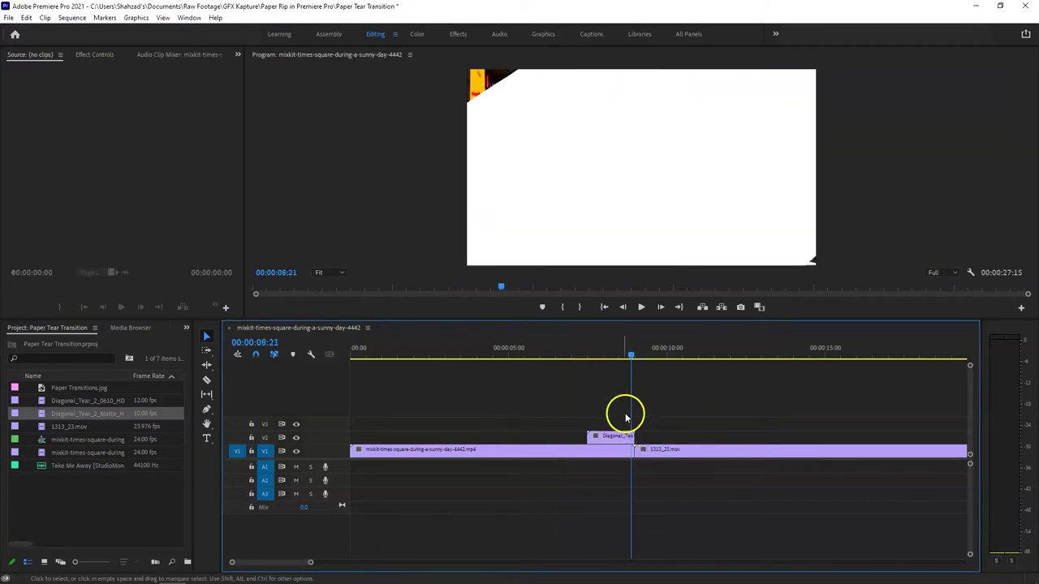
pyautogui.moveTo(619, 441); pyautogui.dragTo(617, 423)
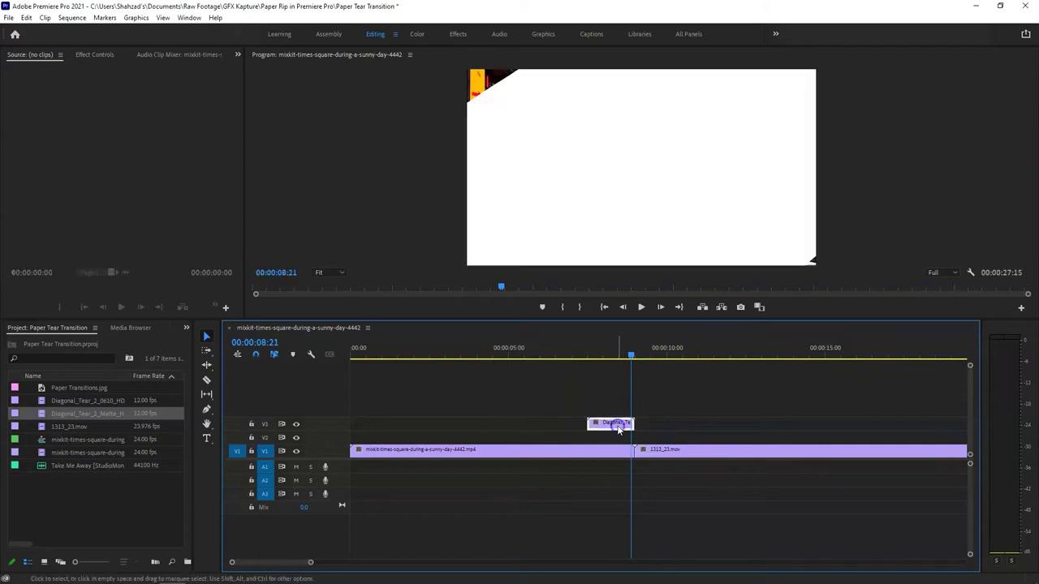
pyautogui.moveTo(668, 455); pyautogui.dragTo(612, 435)
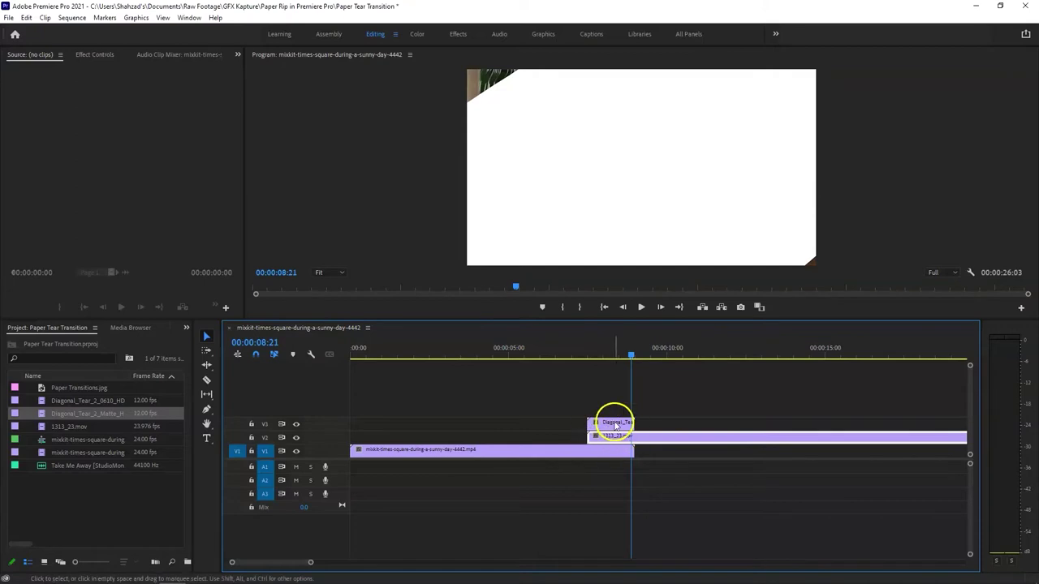
# Razor-cut 1313_23.mov on V2 where the tear matte clip ends
pyautogui.click(635, 442)
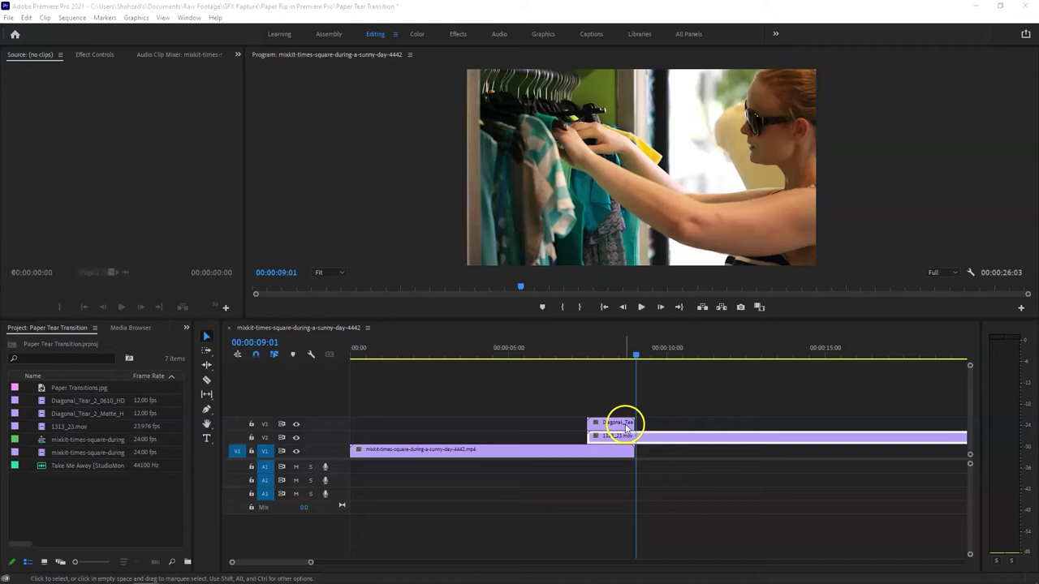
pyautogui.press('c')
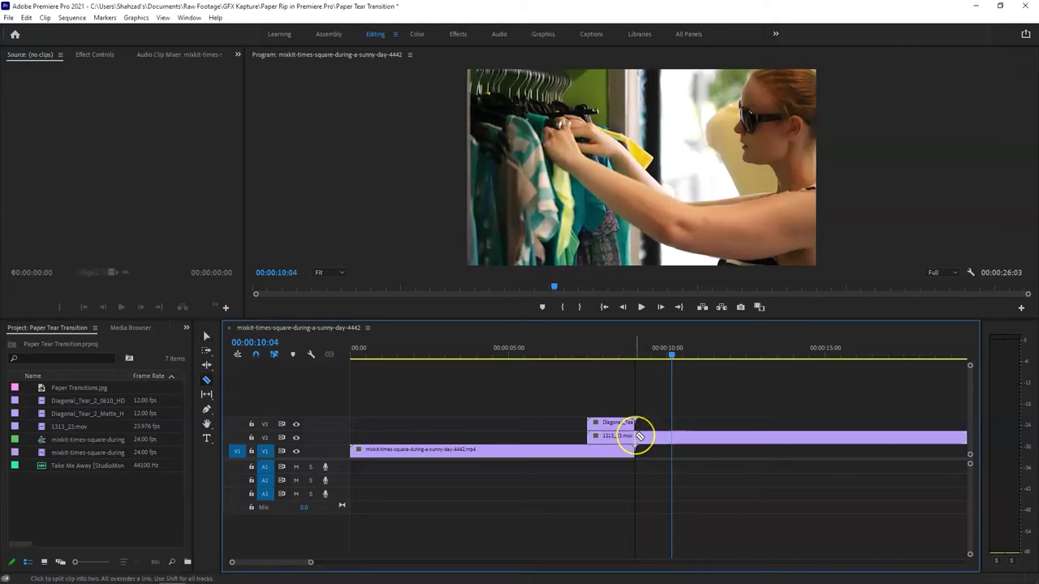
pyautogui.click(637, 437)
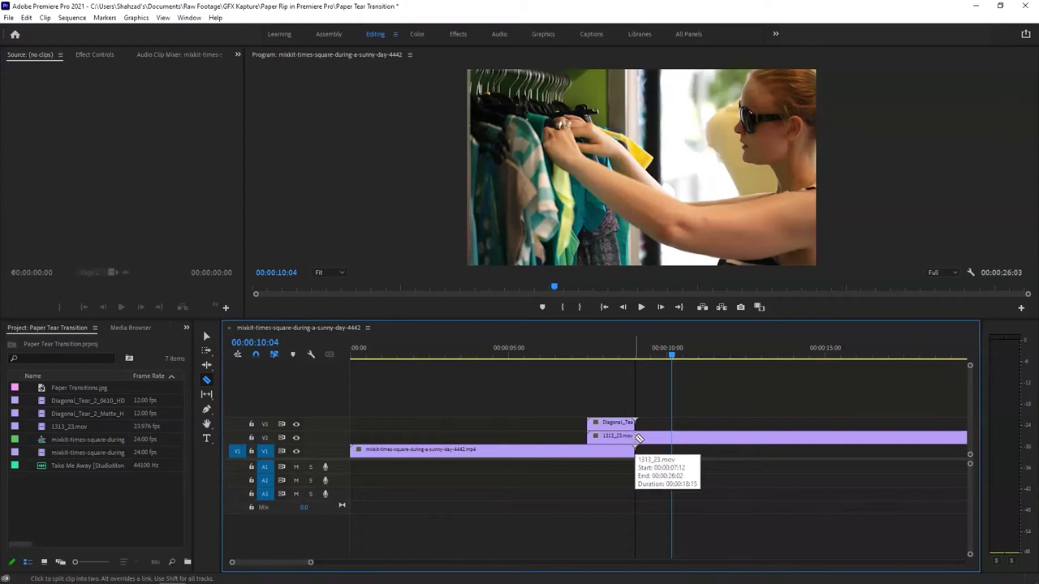
pyautogui.click(636, 436)
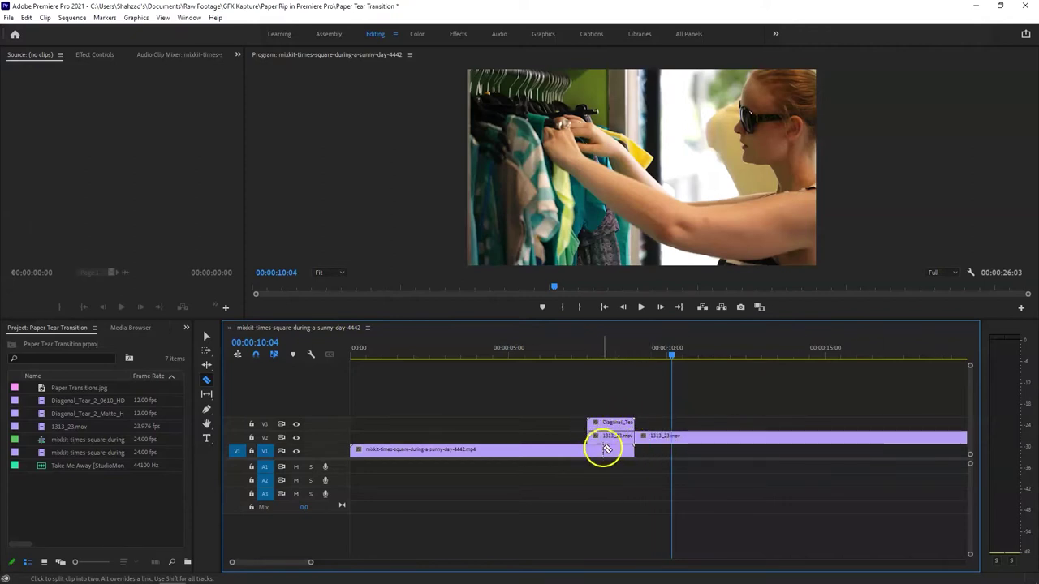
# Apply Track Matte Key, found by searching 'track ma', to the first 1313_23.mov piece on V2
pyautogui.press('v')
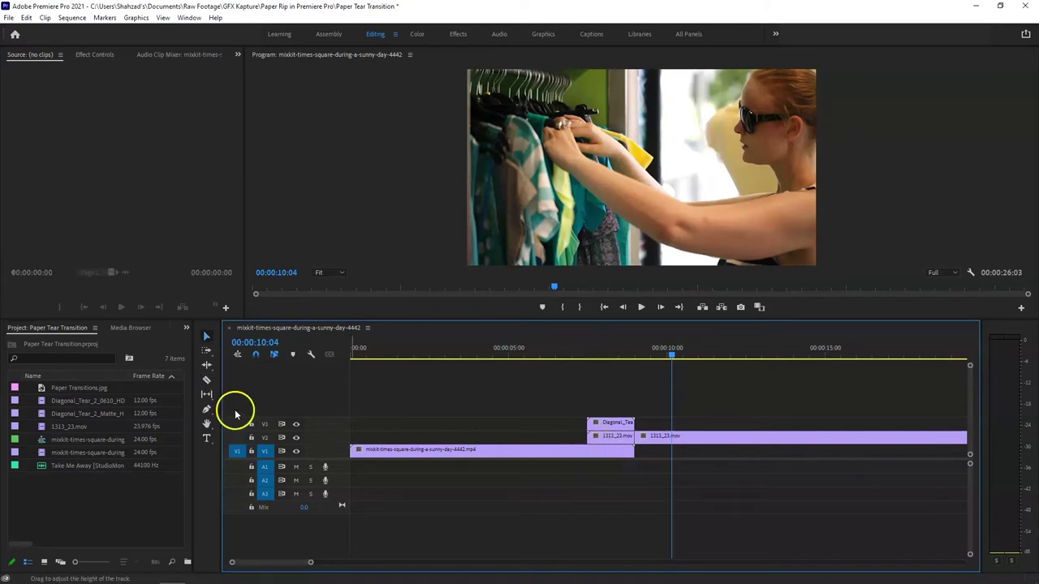
pyautogui.click(457, 34)
pyautogui.click(934, 69)
pyautogui.write('trac')
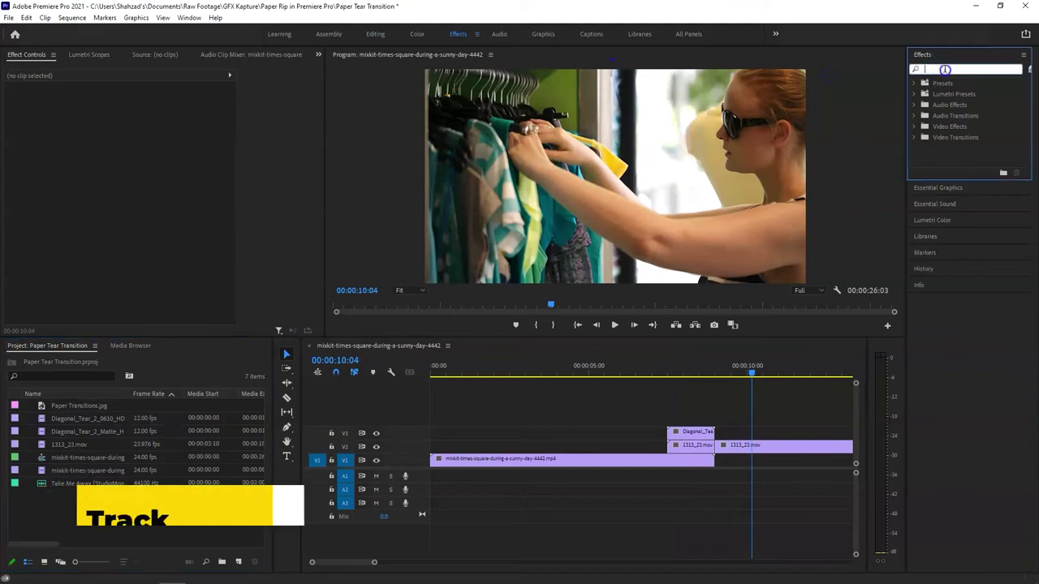
pyautogui.write('k m')
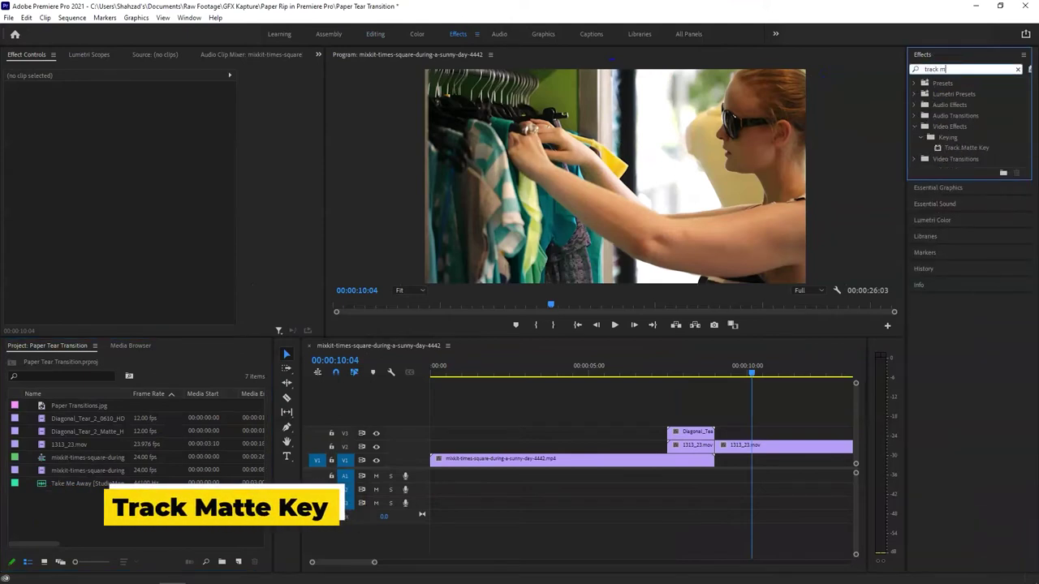
pyautogui.write('a')
pyautogui.moveTo(969, 148); pyautogui.dragTo(693, 449)
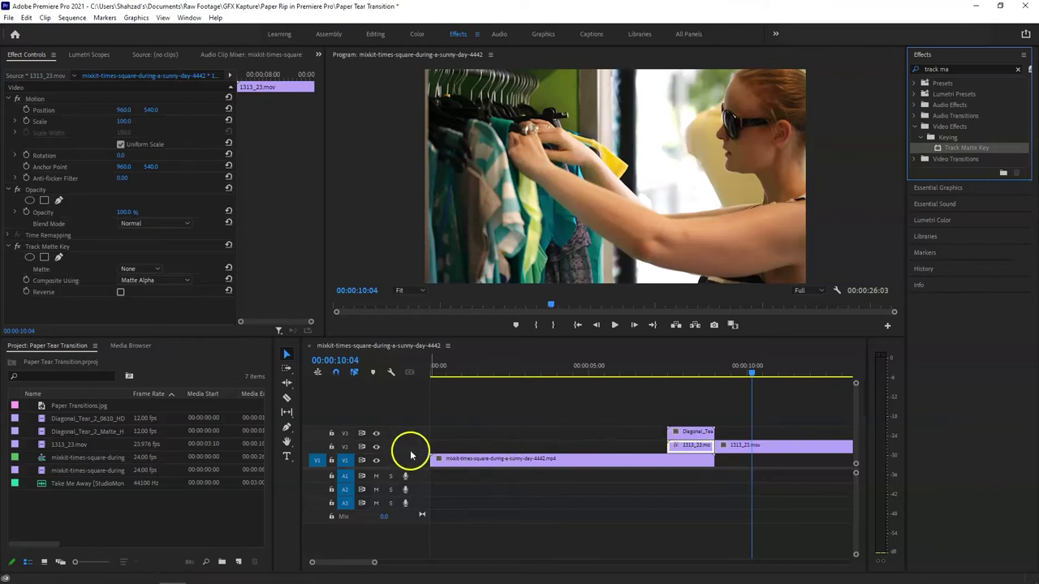
# Place Diagonal_Tear_2_0610_HD.mov on a new V4 track above the matte clip
pyautogui.click(75, 420)
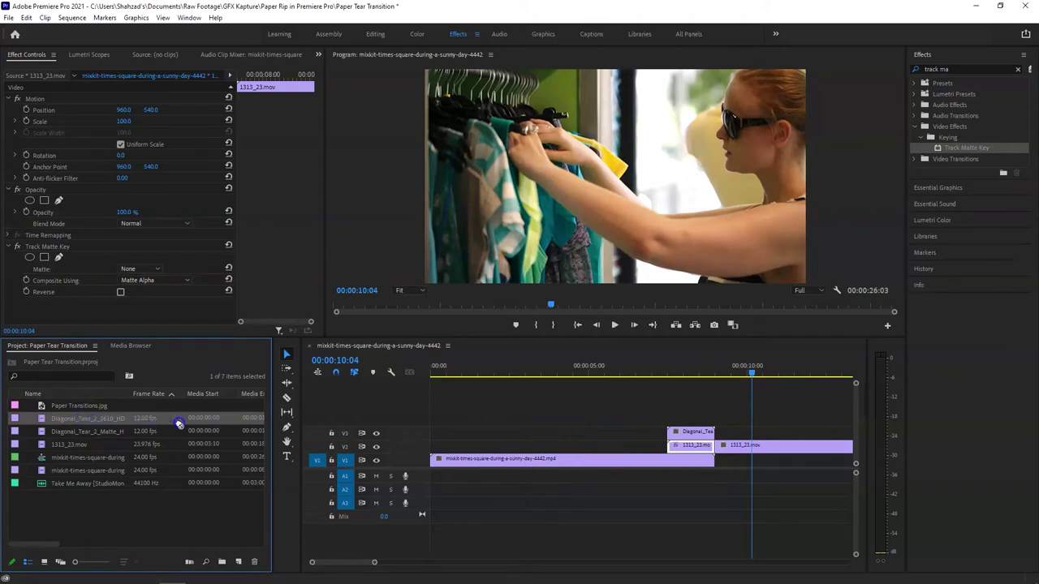
pyautogui.moveTo(178, 423); pyautogui.dragTo(670, 415)
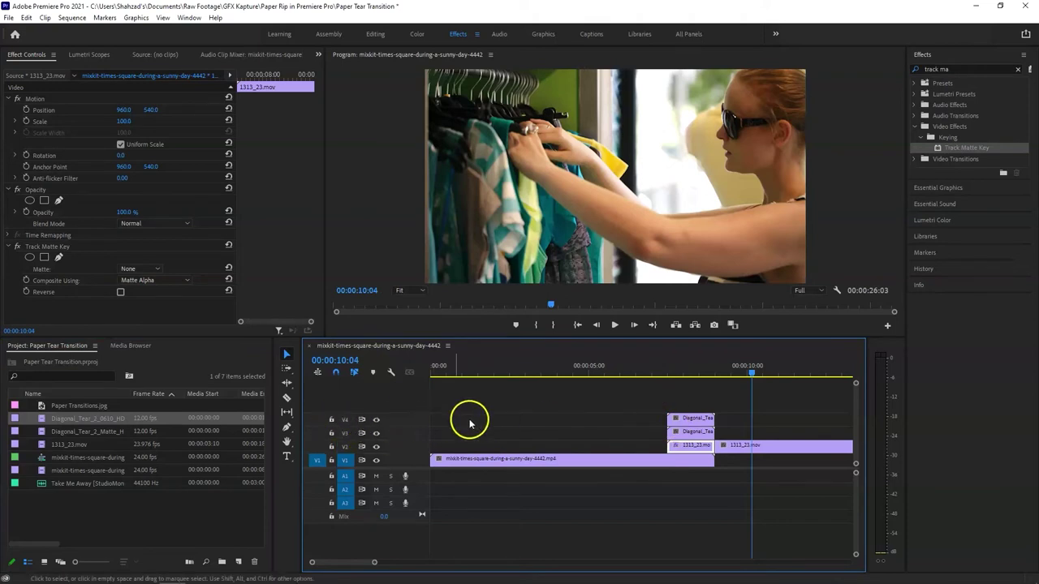
pyautogui.keyDown('alt'); pyautogui.scroll(3, 685, 460); pyautogui.keyUp('alt')
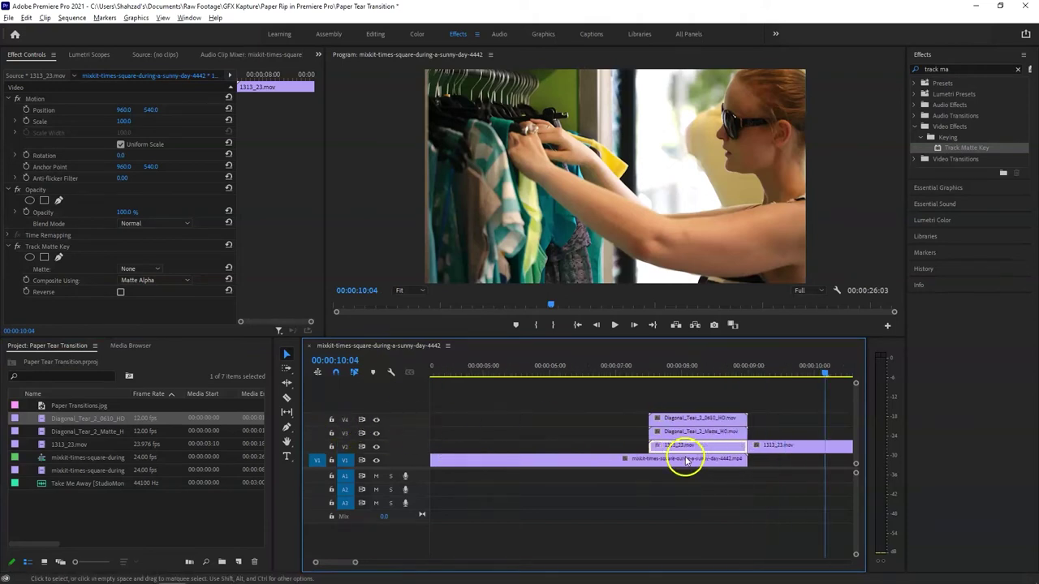
pyautogui.keyDown('alt'); pyautogui.scroll(2, 685, 460); pyautogui.keyUp('alt')
pyautogui.keyDown('alt'); pyautogui.scroll(2, 684, 458); pyautogui.keyUp('alt')
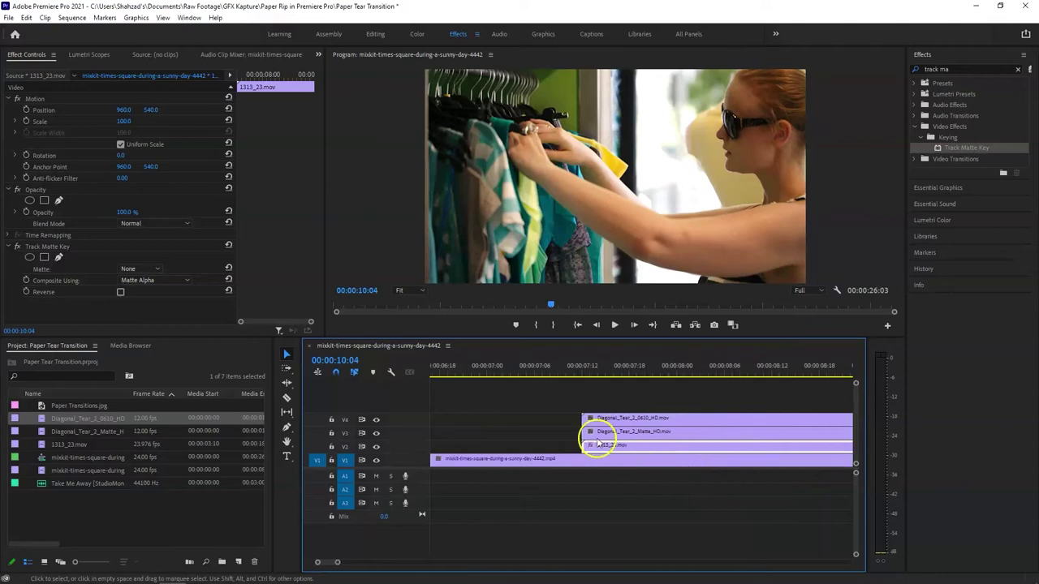
# Split the Times Square clip on V1 at 00:00:07:12 and delete the leftover piece
pyautogui.press('Up')
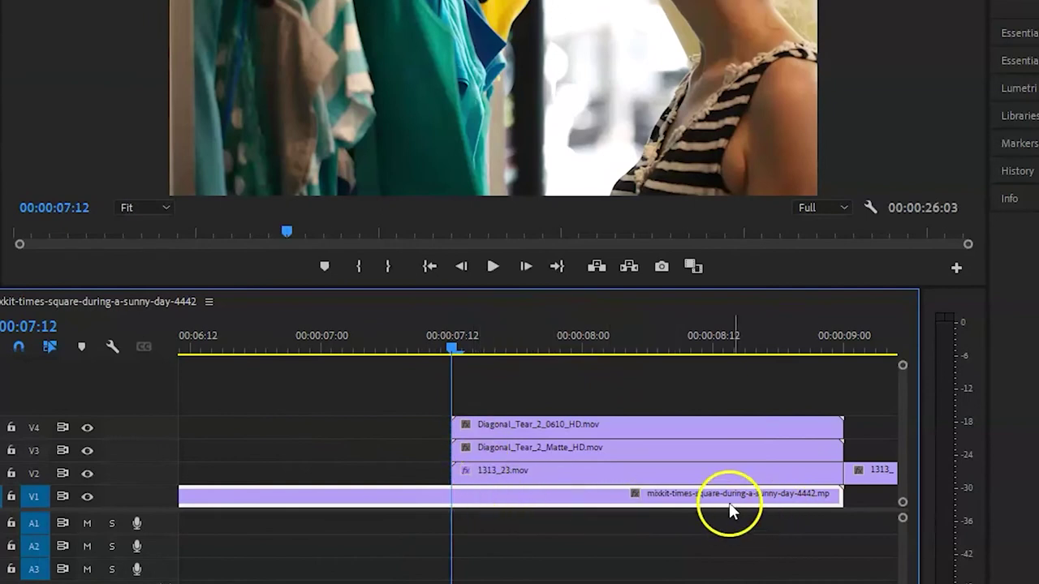
pyautogui.click(465, 430)
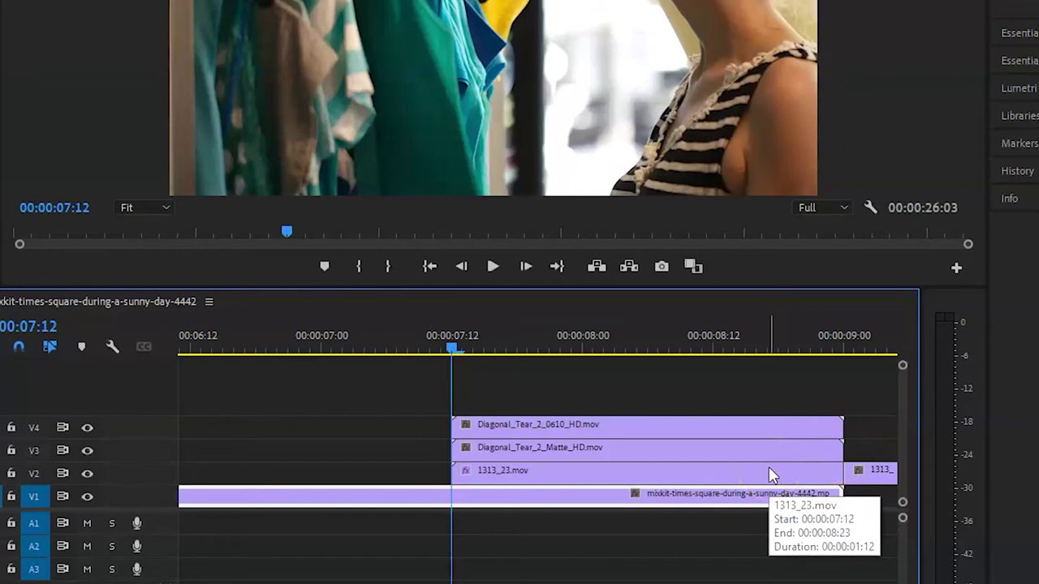
pyautogui.click(463, 499)
pyautogui.moveTo(445, 336); pyautogui.dragTo(457, 346)
pyautogui.click(460, 397)
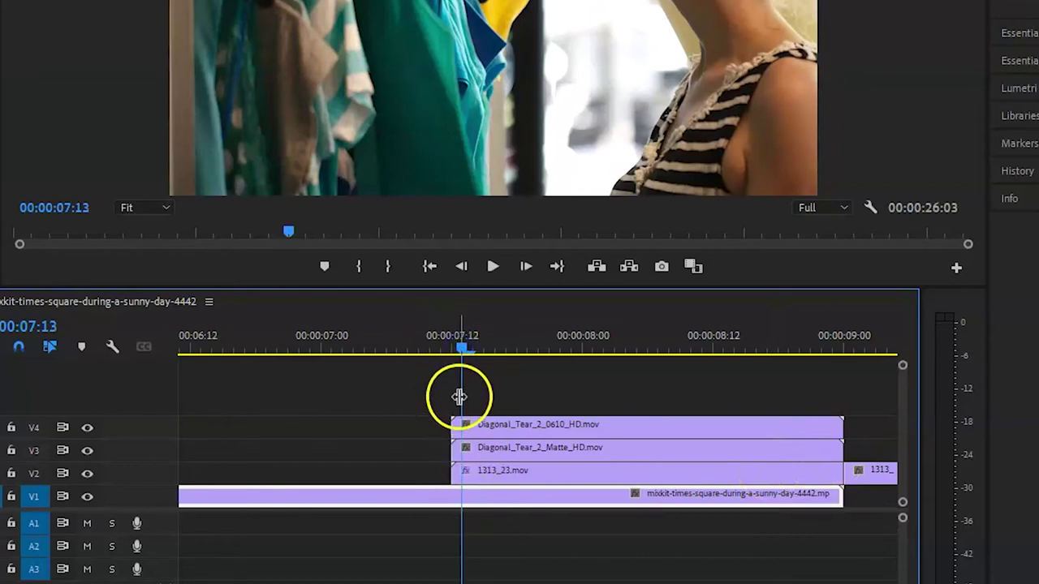
pyautogui.moveTo(459, 397); pyautogui.dragTo(470, 497)
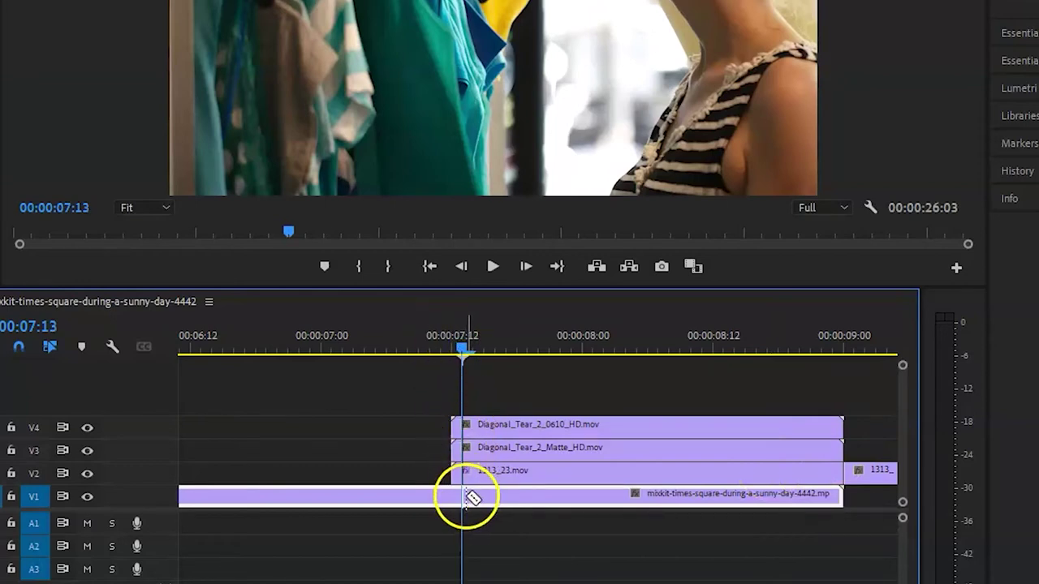
pyautogui.click(471, 497)
pyautogui.moveTo(459, 348); pyautogui.dragTo(454, 347)
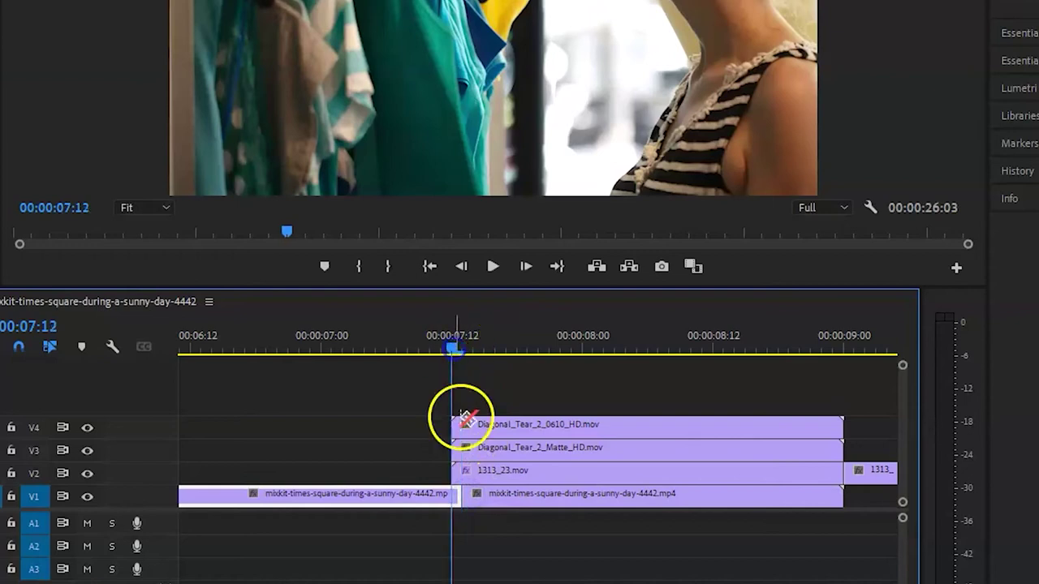
pyautogui.moveTo(464, 418); pyautogui.dragTo(450, 498)
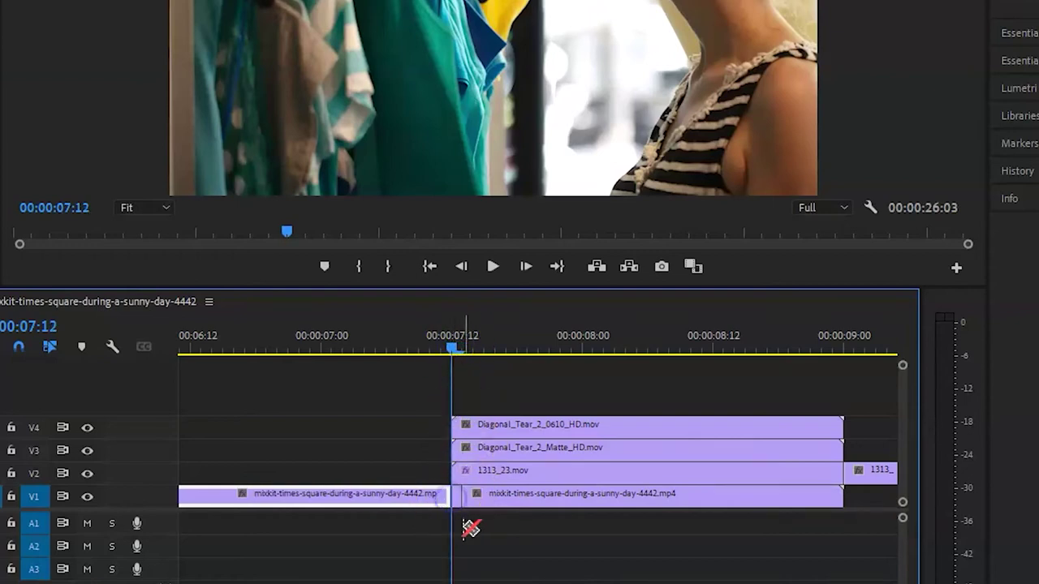
pyautogui.click(507, 502)
pyautogui.press('Delete')
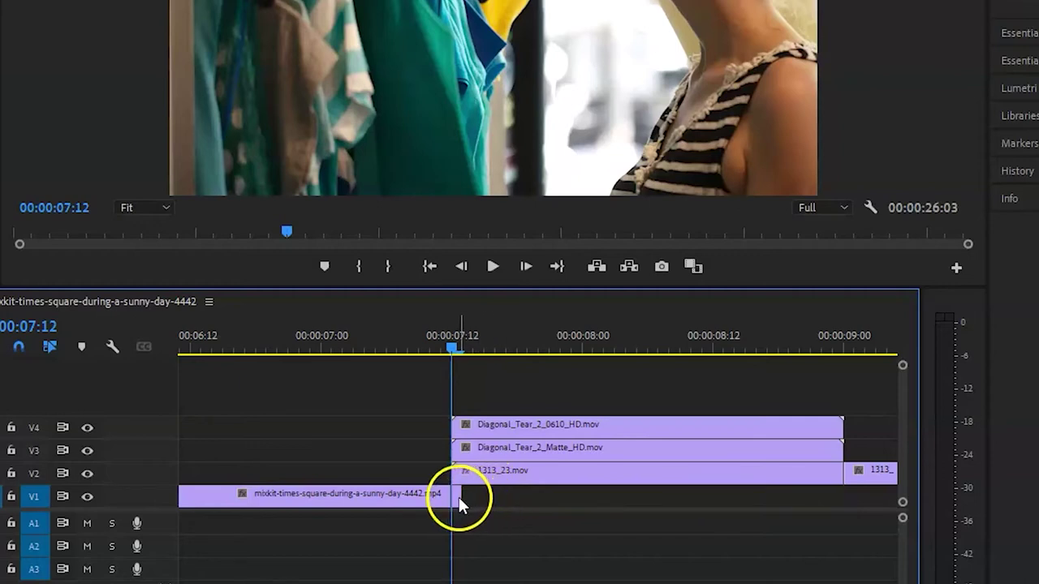
# Add a frame hold to the V1 sliver with Hold On set to In Point
pyautogui.rightClick(458, 496)
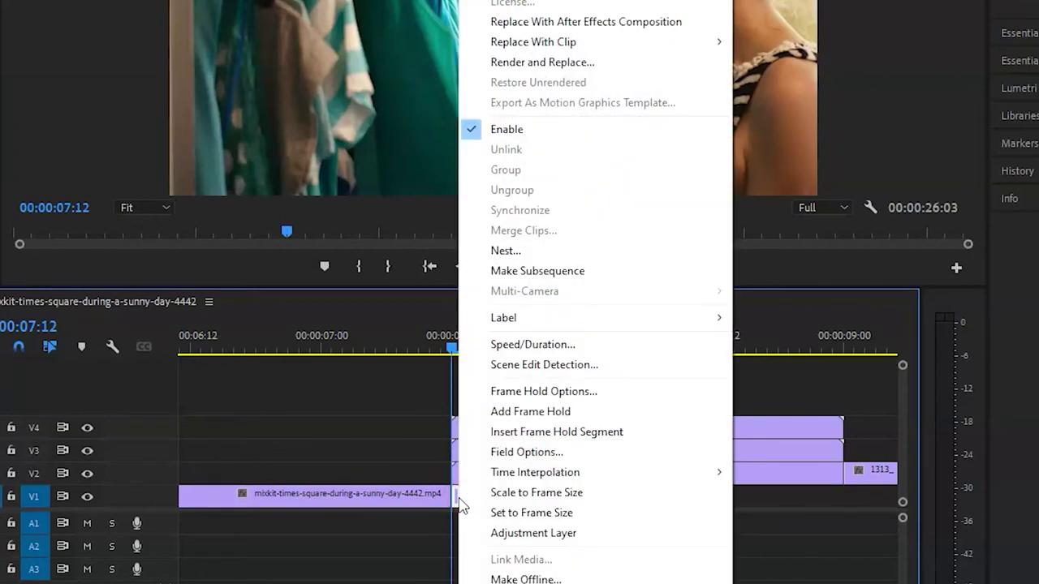
pyautogui.click(590, 420)
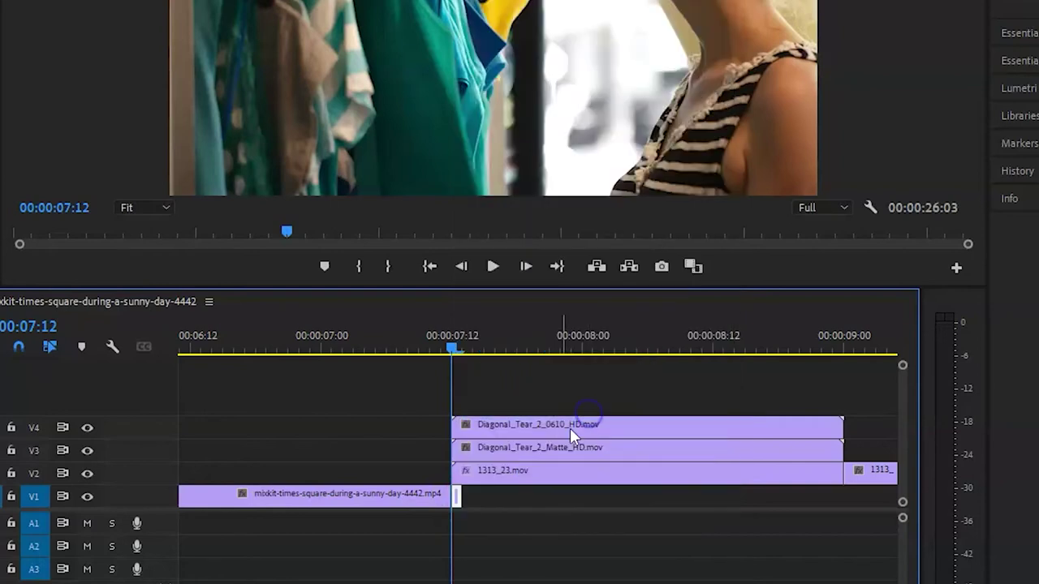
pyautogui.rightClick(459, 499)
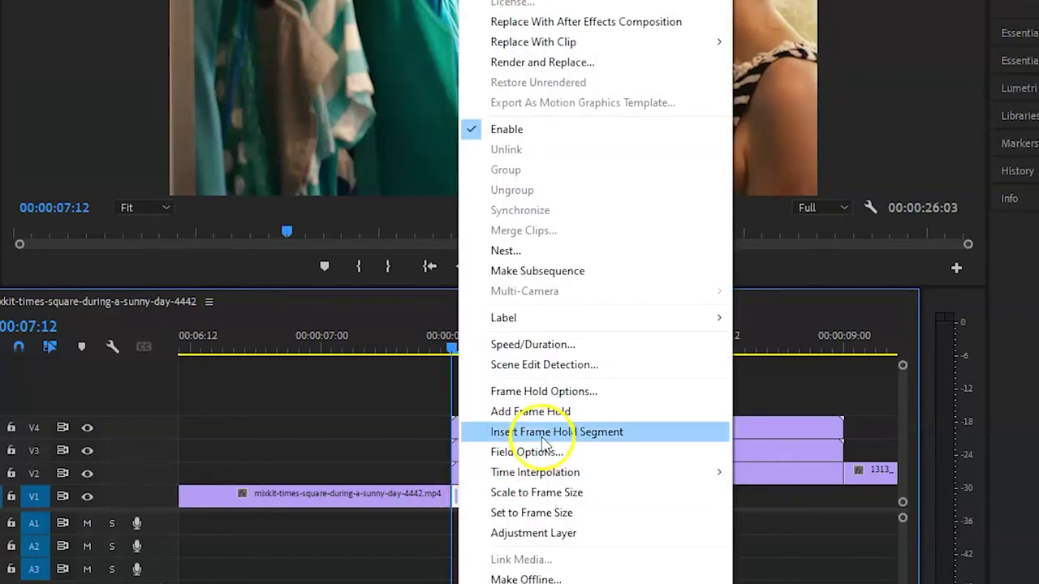
pyautogui.click(614, 393)
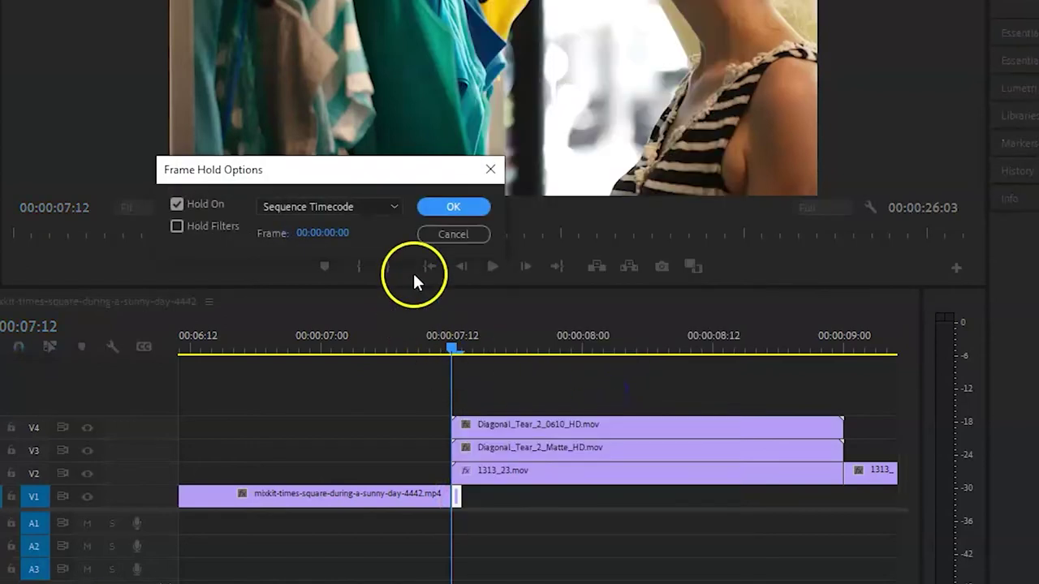
pyautogui.click(393, 206)
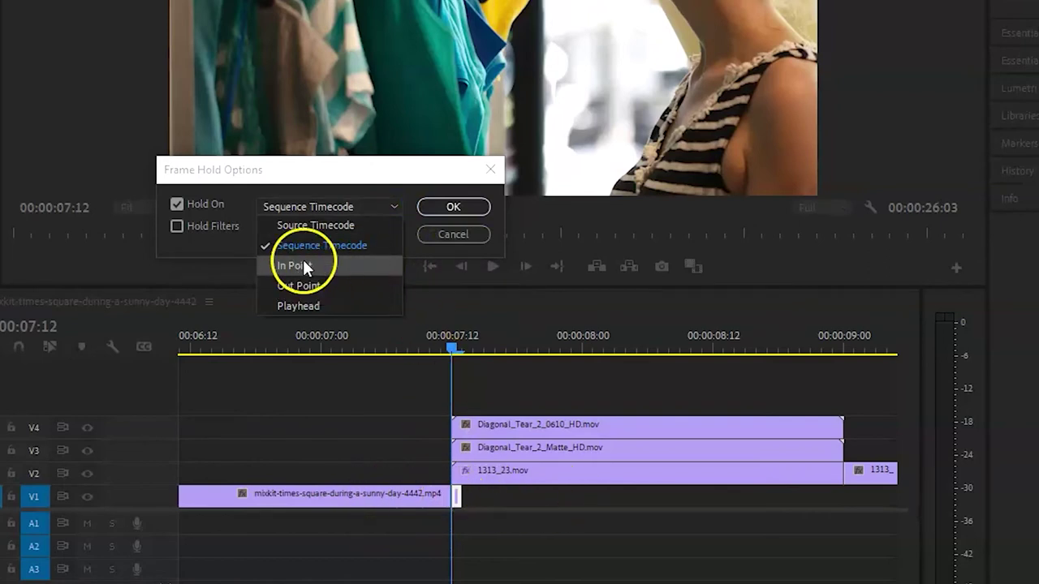
pyautogui.click(323, 268)
pyautogui.click(451, 205)
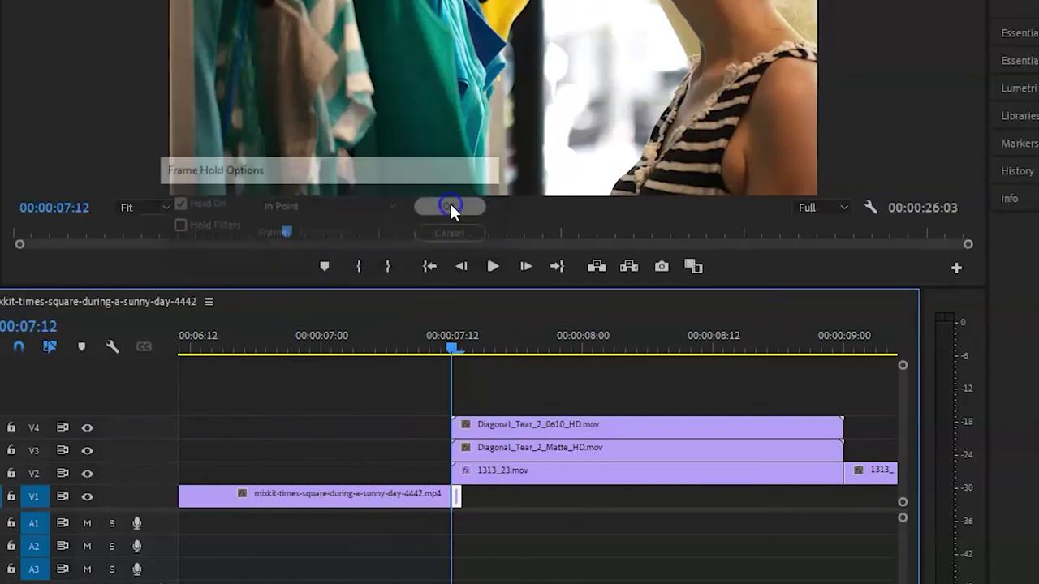
pyautogui.moveTo(832, 340); pyautogui.dragTo(841, 345)
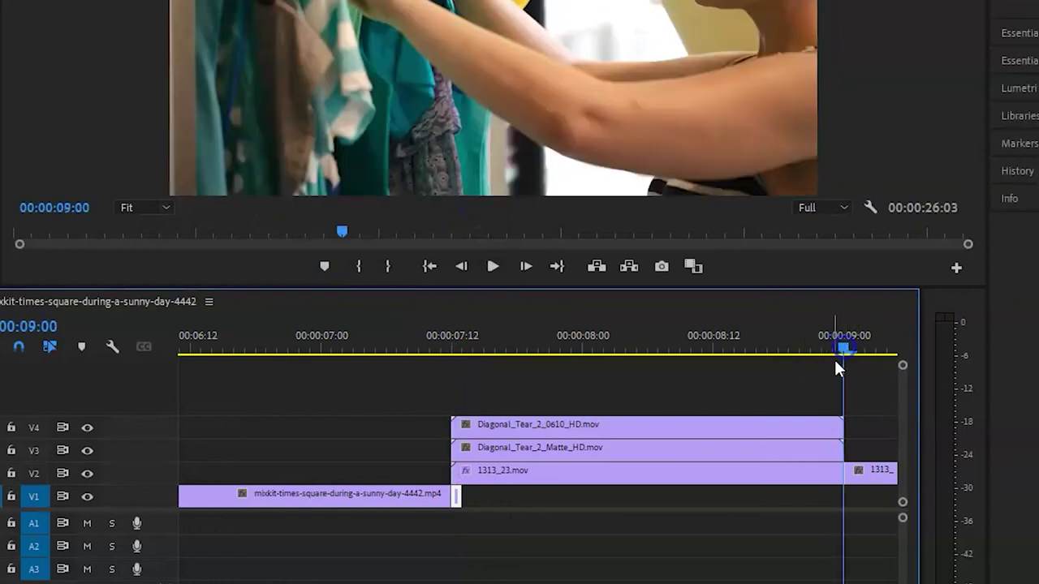
# Trim 1313_23.mov on V2 at 00:00:08:23 and delete the trimmed-off clip
pyautogui.click(831, 472)
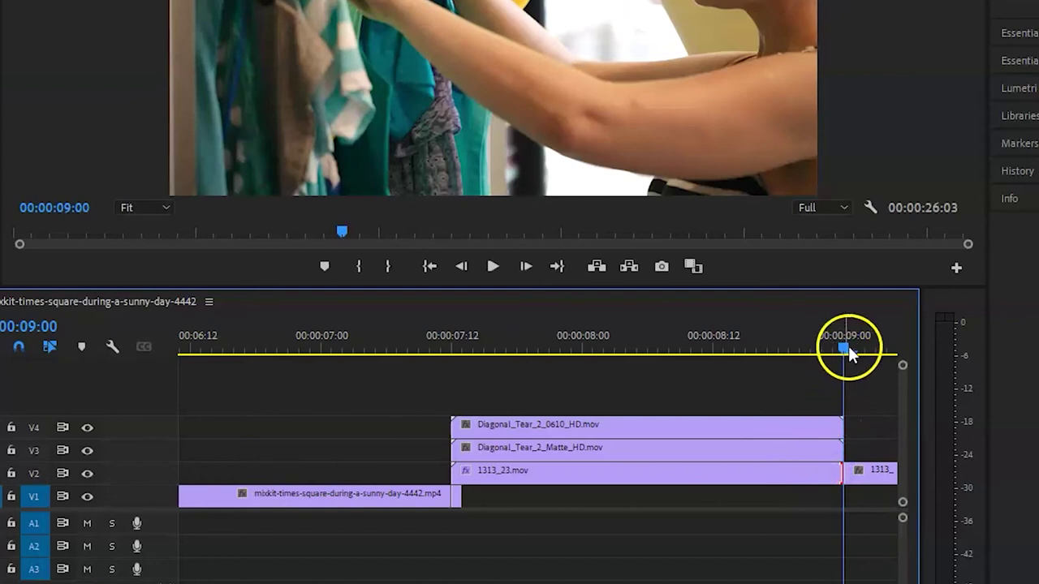
pyautogui.moveTo(844, 351); pyautogui.dragTo(835, 349)
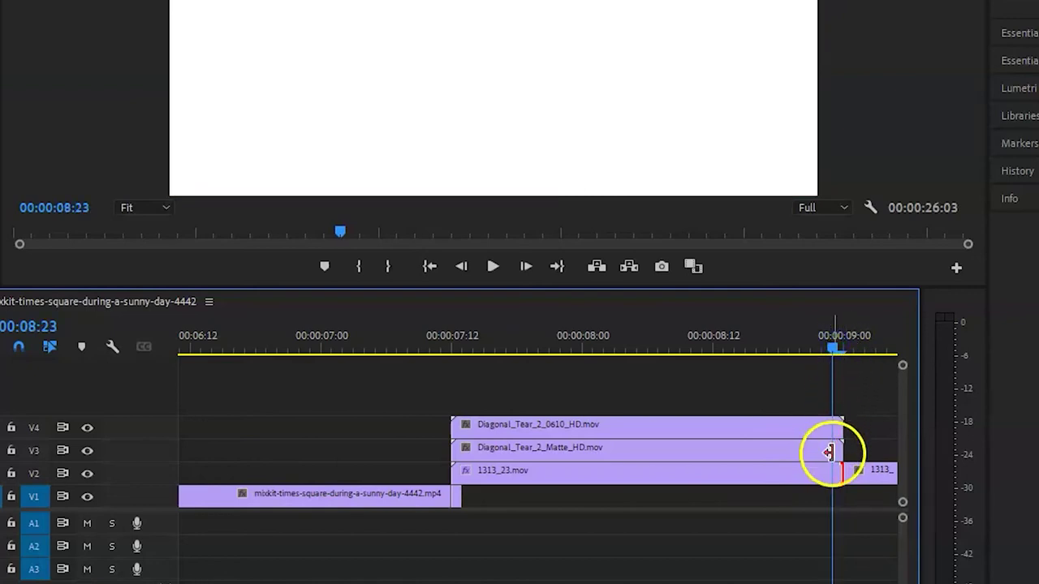
pyautogui.moveTo(841, 470); pyautogui.dragTo(838, 506)
pyautogui.click(783, 493)
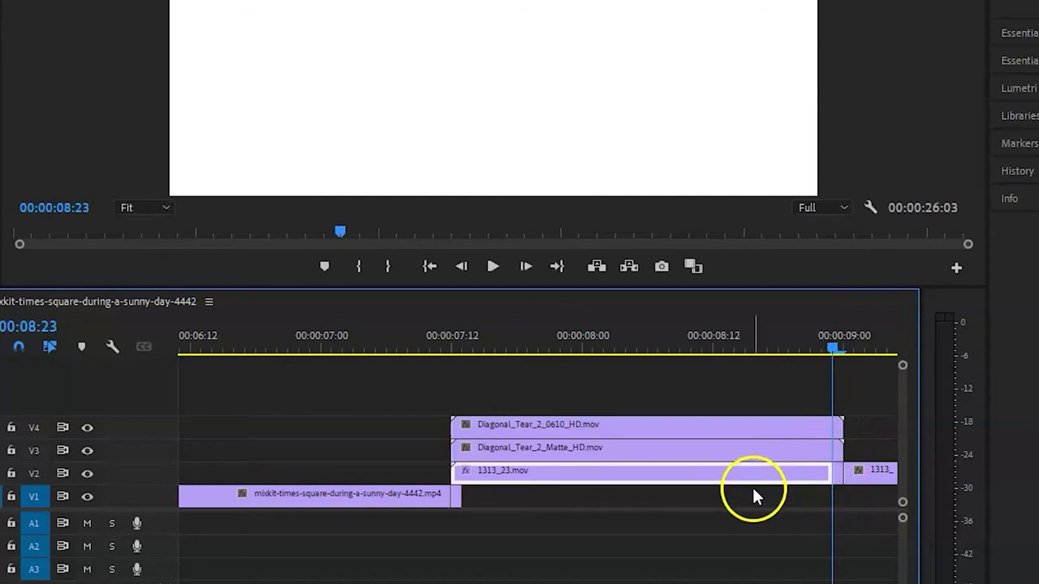
pyautogui.press('Delete')
# Frame-hold the remaining V2 piece on its Out Point and stretch it back toward the tear start
pyautogui.rightClick(838, 477)
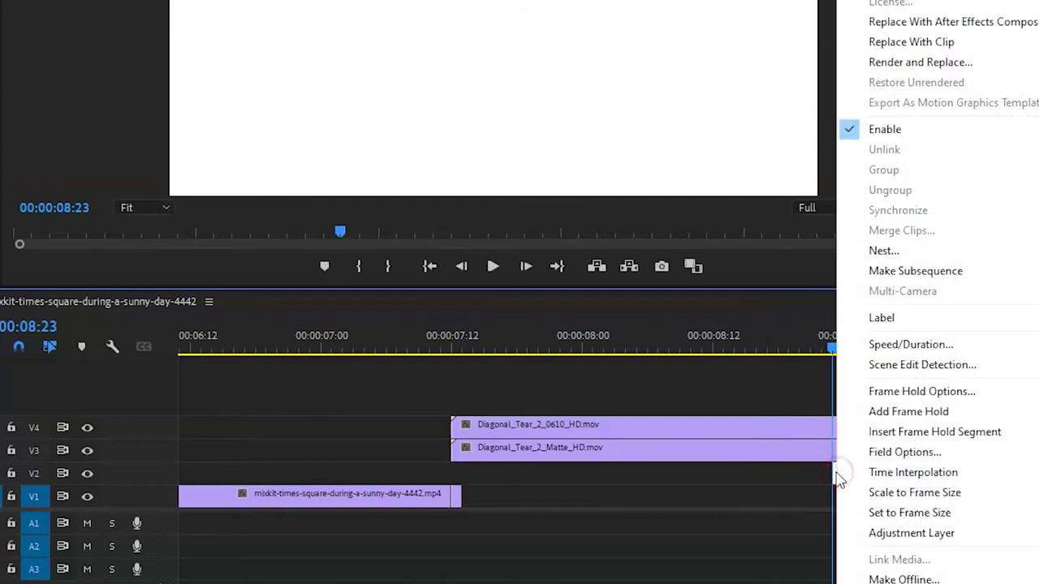
pyautogui.click(935, 412)
pyautogui.rightClick(838, 469)
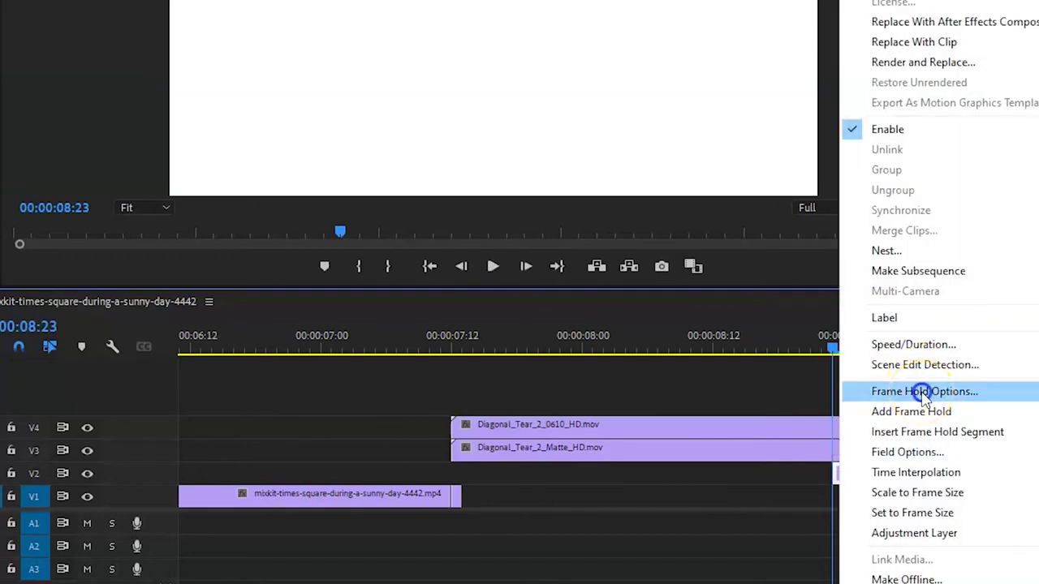
pyautogui.click(922, 392)
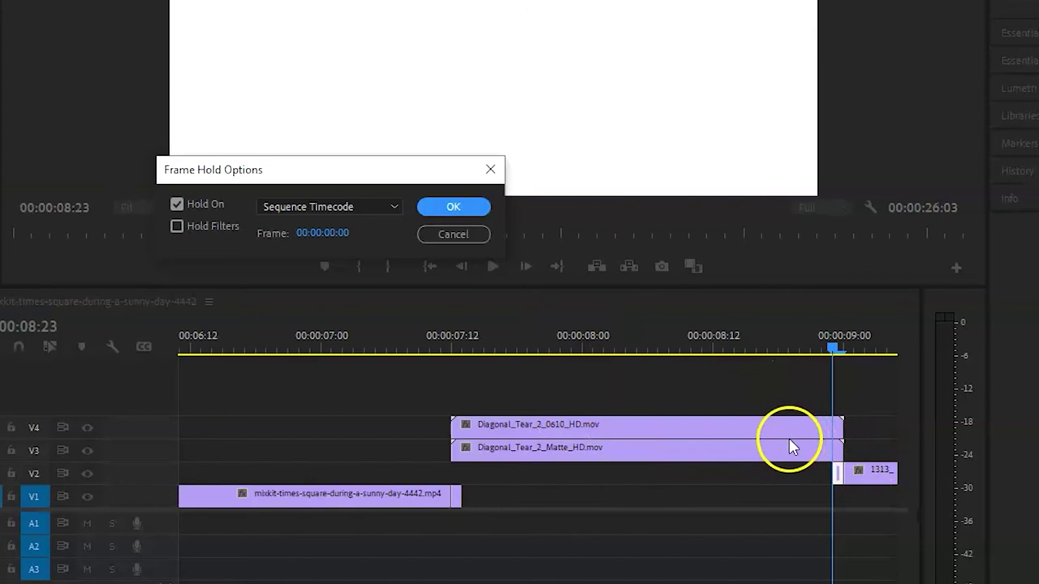
pyautogui.click(395, 207)
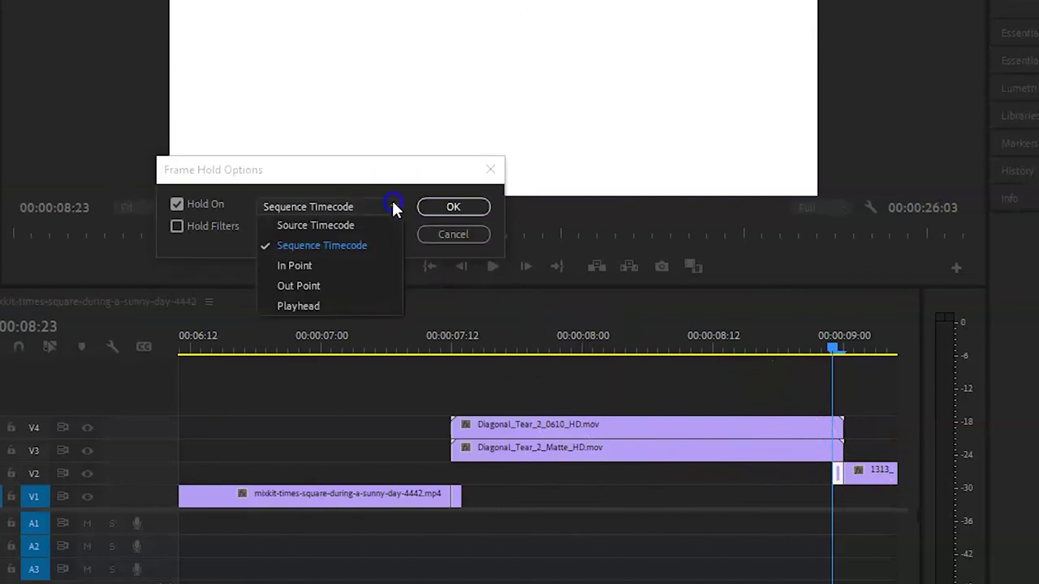
pyautogui.click(329, 283)
pyautogui.click(455, 208)
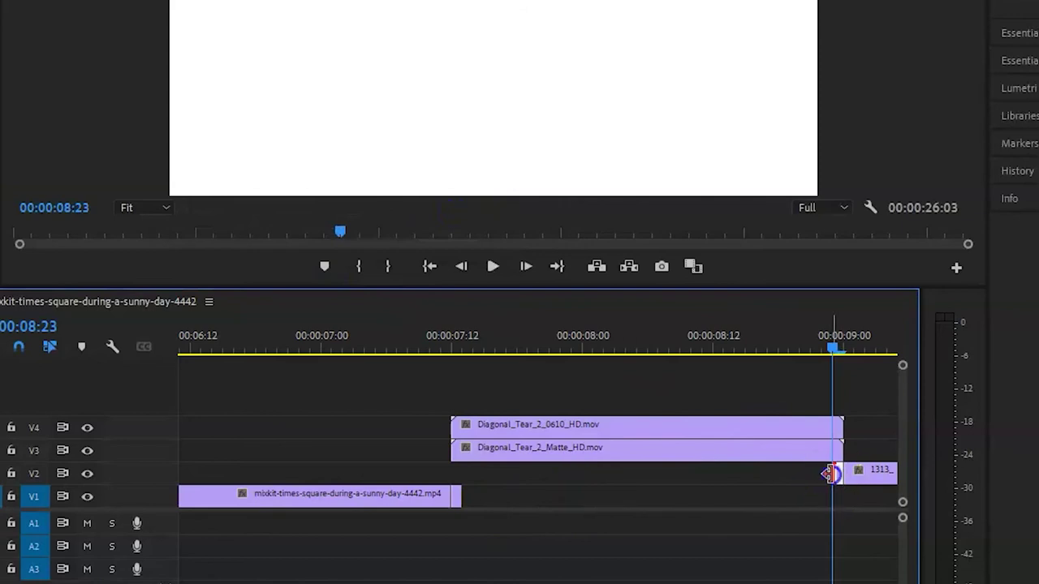
pyautogui.moveTo(834, 471); pyautogui.dragTo(818, 519)
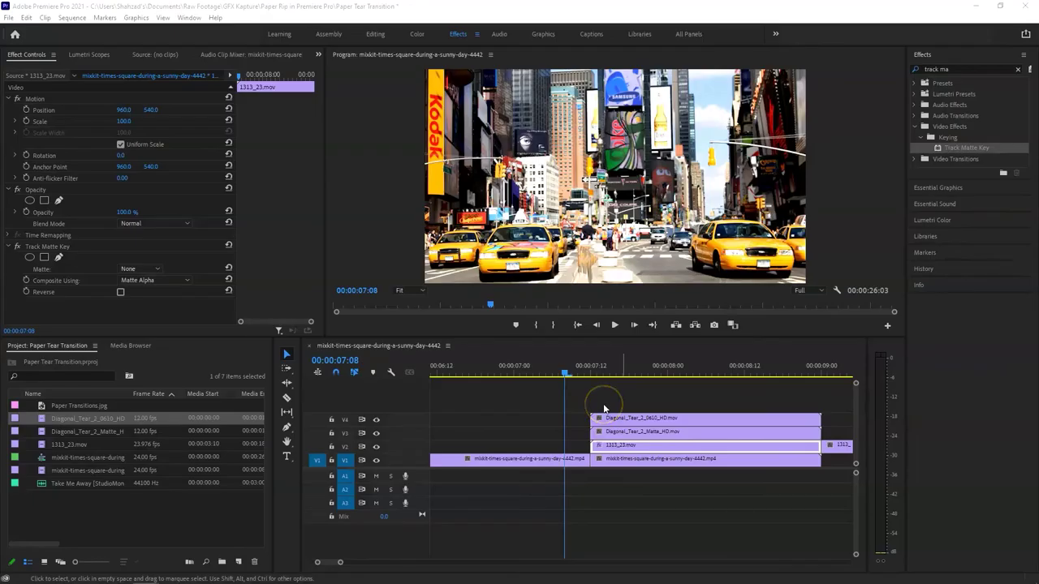
# Move the playhead to 00:00:08:03 and open Track Matte Key's Matte menu in Effect Controls
pyautogui.click(592, 460)
pyautogui.click(656, 446)
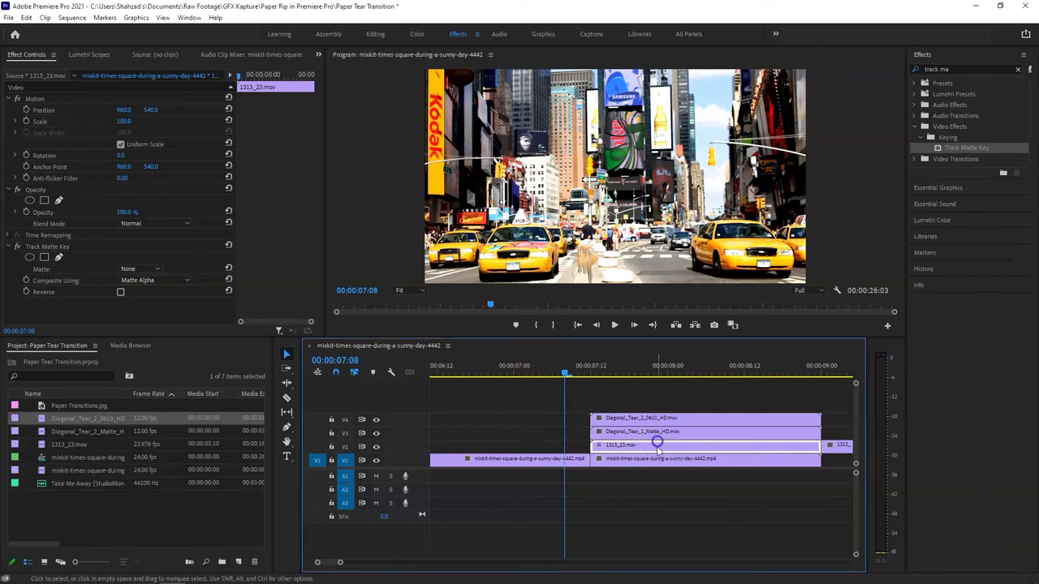
pyautogui.click(687, 367)
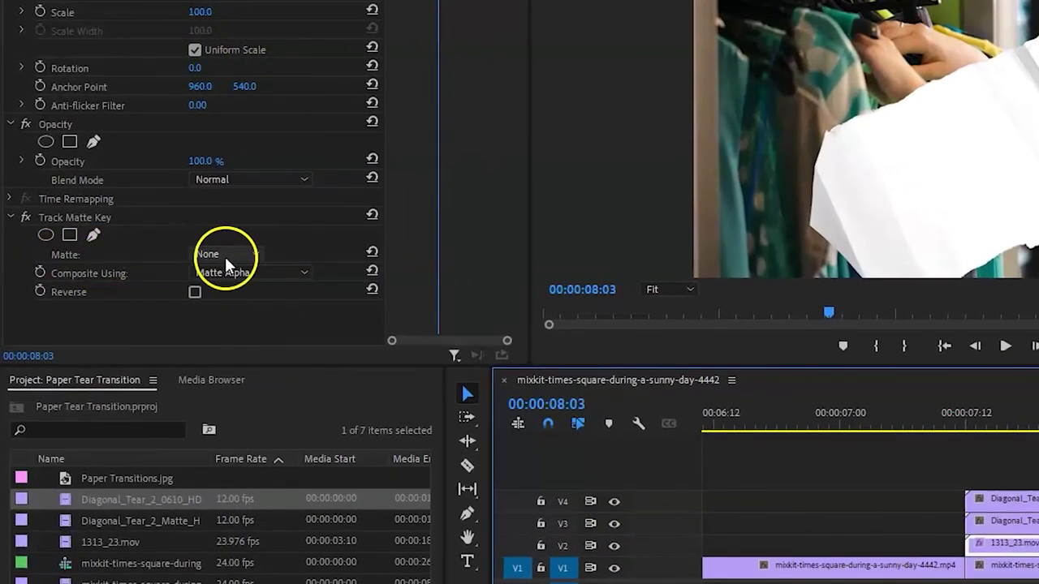
pyautogui.click(252, 255)
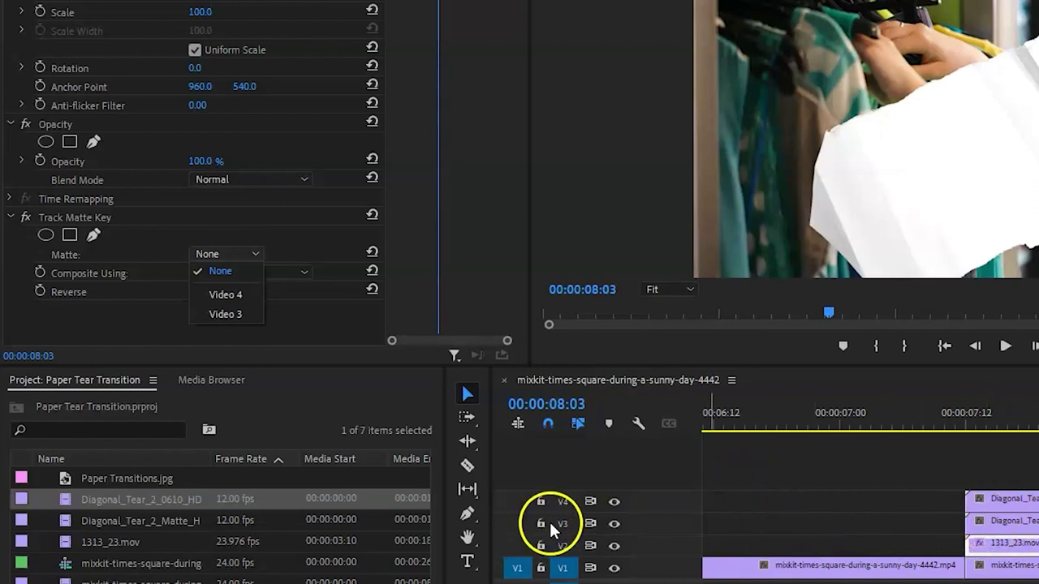
# Set the matte to Video 3, preview from 00:00:07:06, and add Take Me Away music to A1
pyautogui.click(222, 313)
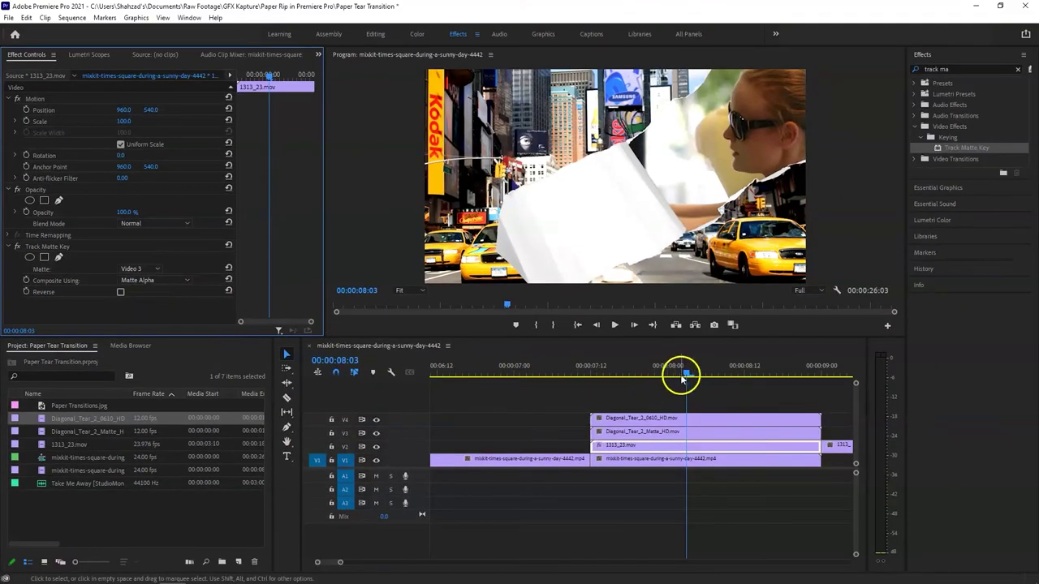
pyautogui.moveTo(683, 376); pyautogui.dragTo(578, 385)
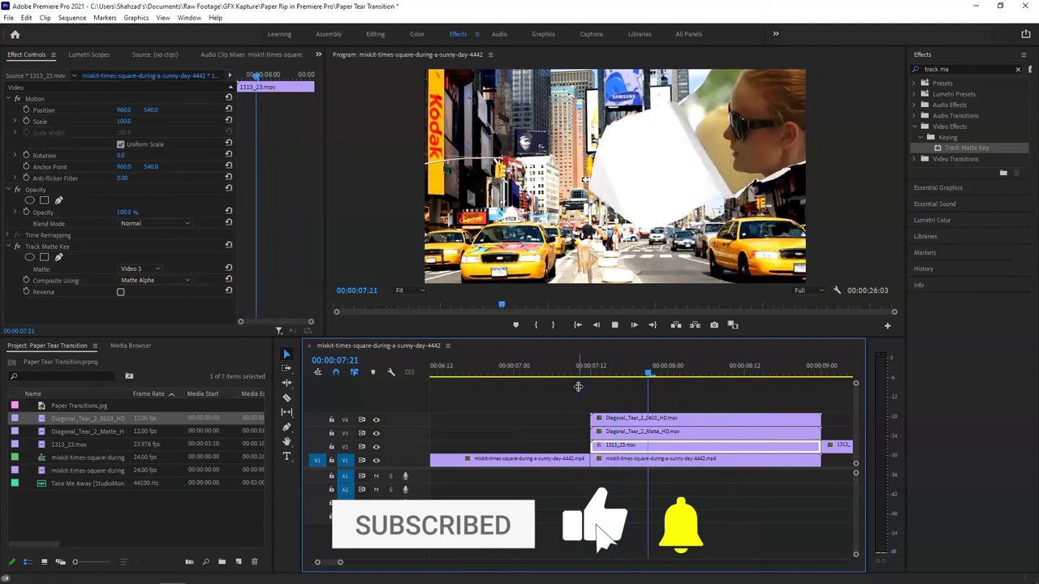
pyautogui.press('space')
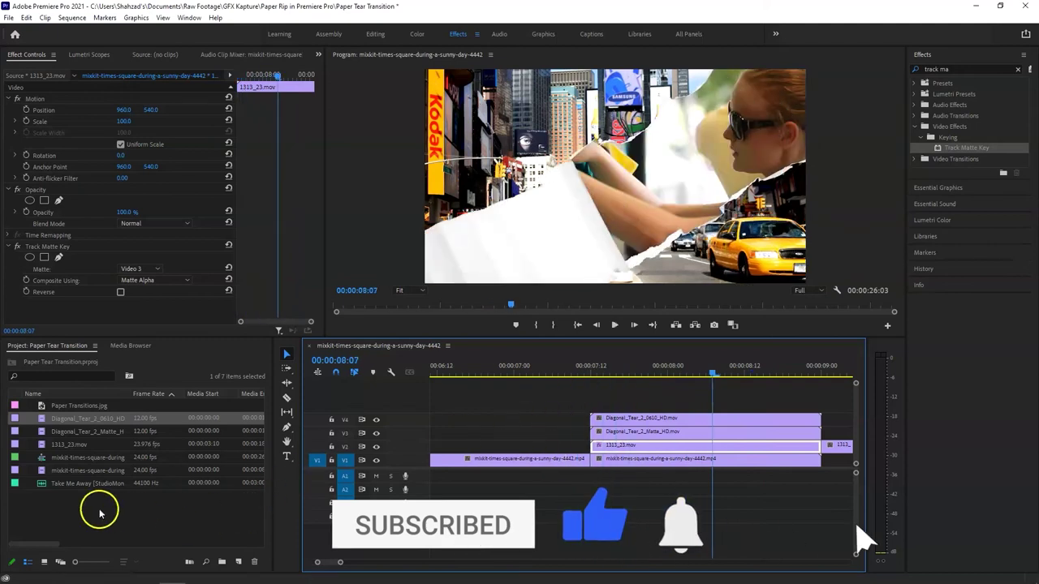
pyautogui.moveTo(73, 483); pyautogui.dragTo(589, 445)
# Slide the Take Me Away music on A1 left so it starts at the sequence beginning
pyautogui.press('space')
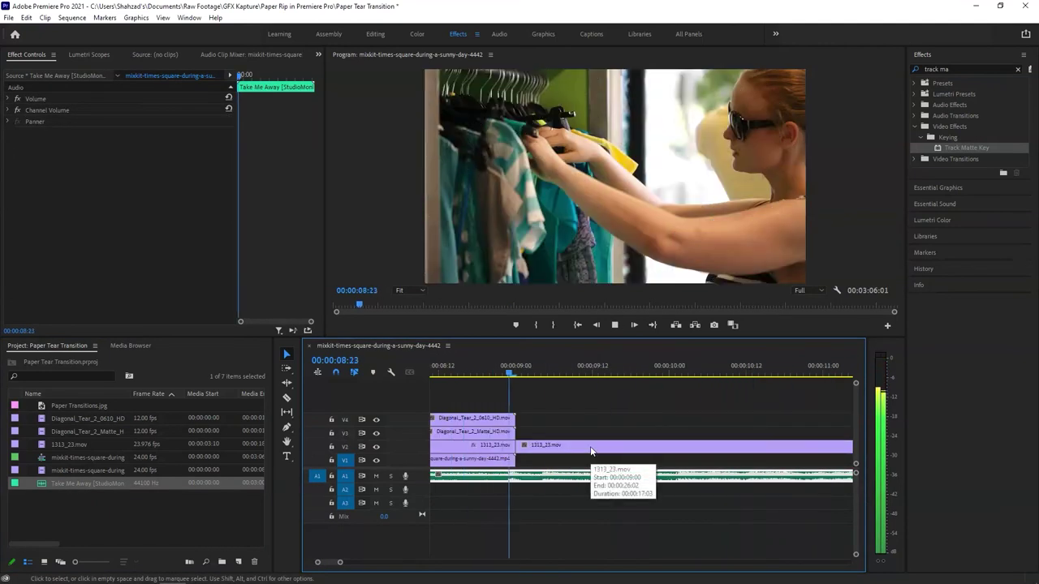
pyautogui.press('space')
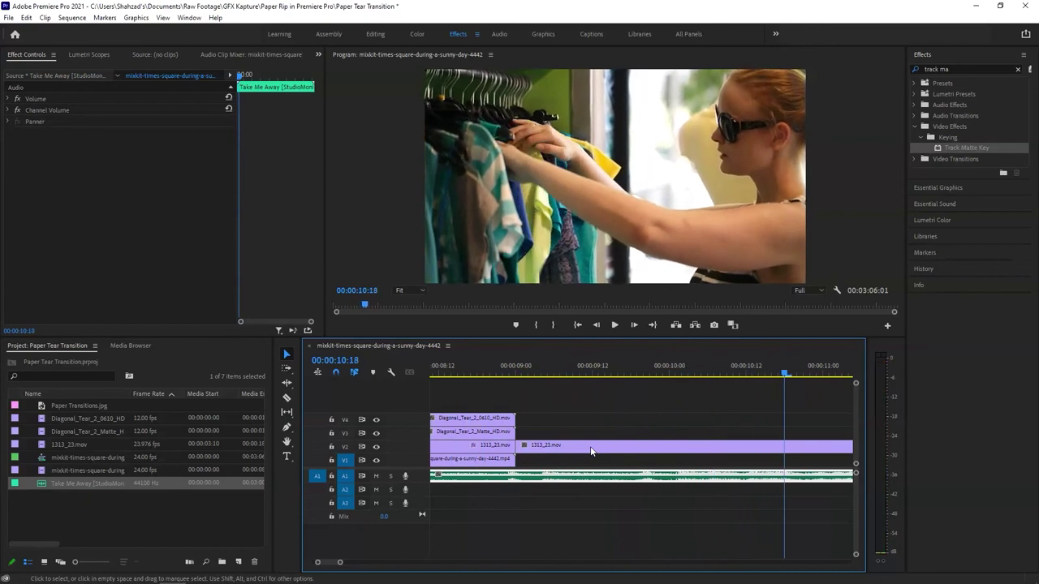
pyautogui.hscroll(-3, 330, 566)
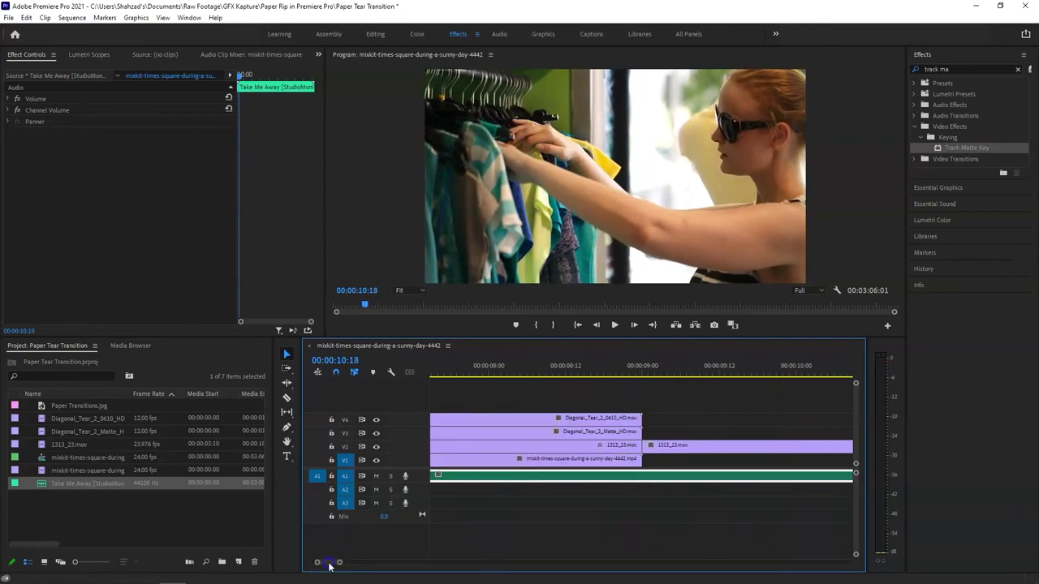
pyautogui.scroll(-2, 609, 465)
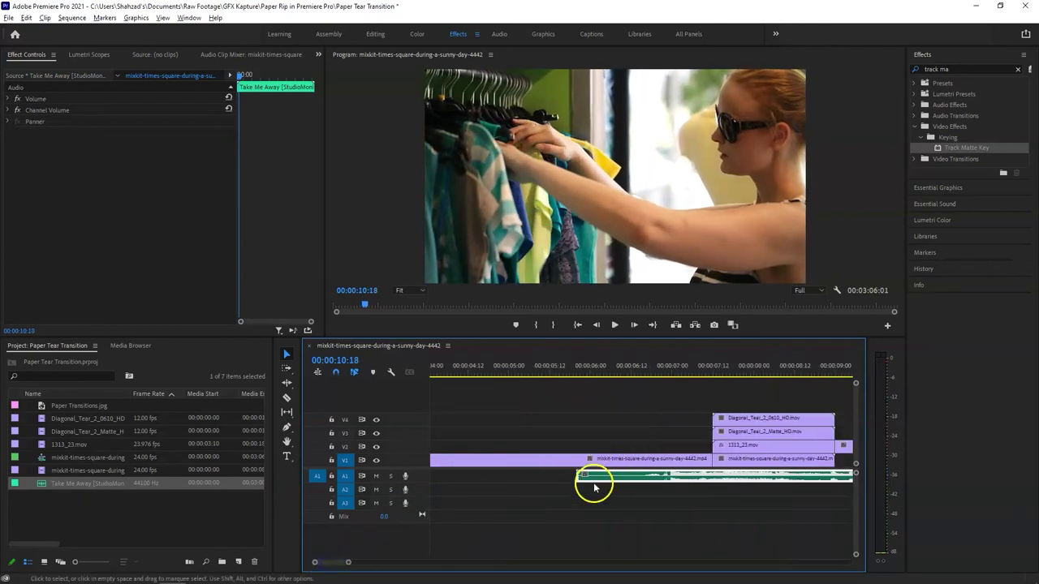
pyautogui.hscroll(3, 328, 564)
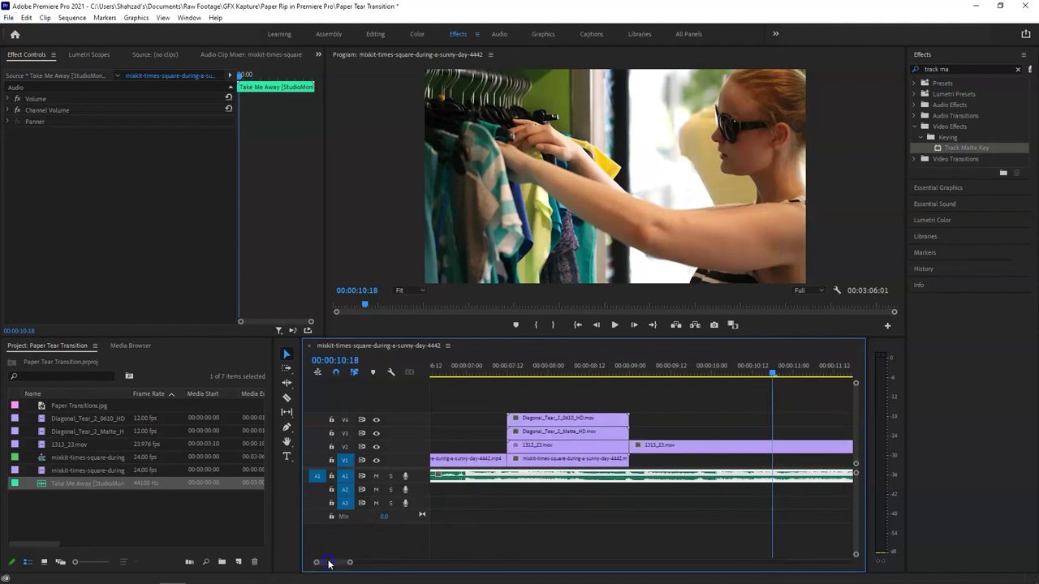
pyautogui.moveTo(621, 475); pyautogui.dragTo(542, 474)
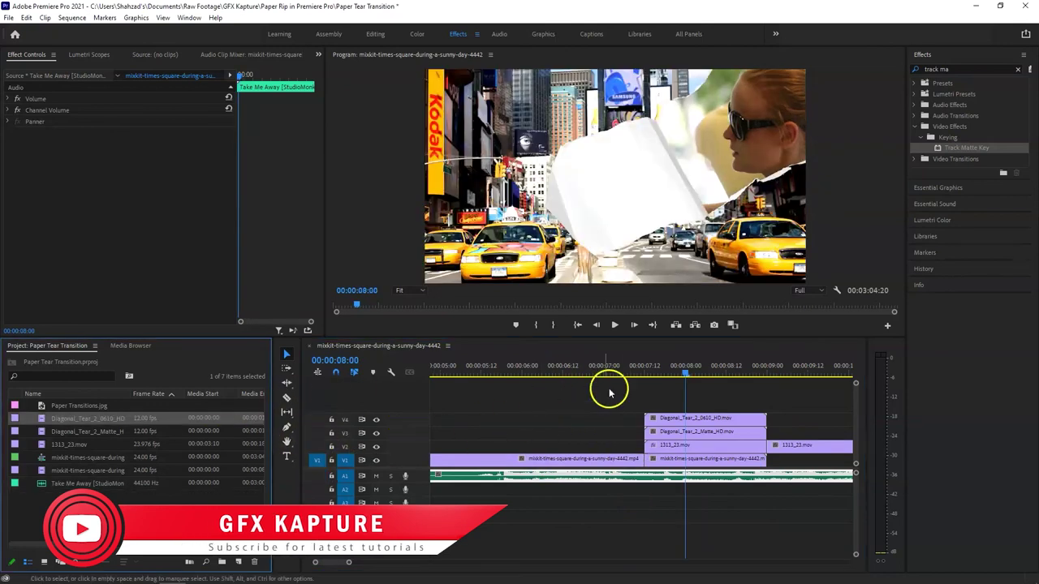
pyautogui.click(497, 366)
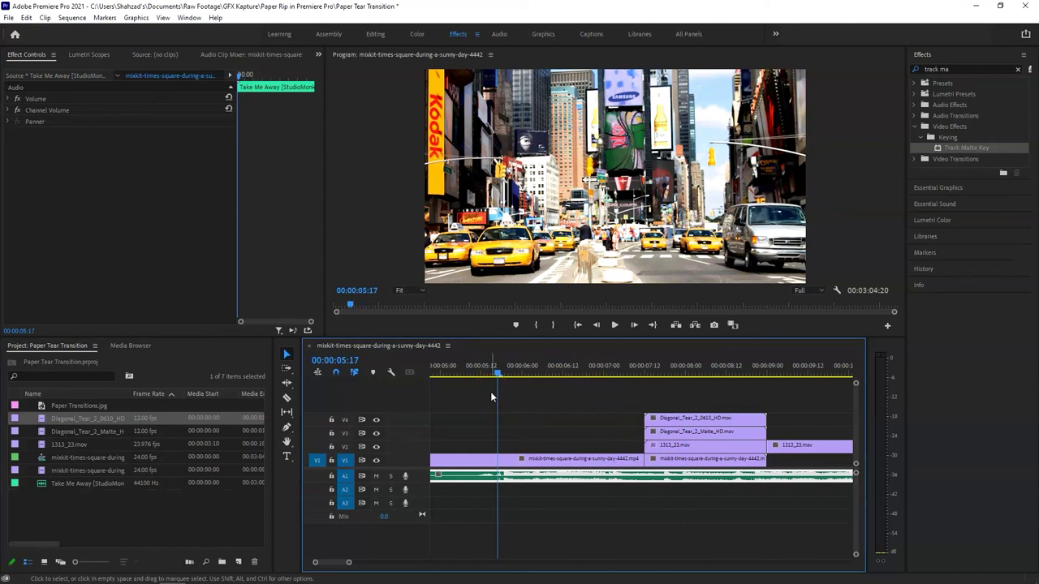
pyautogui.press('space')
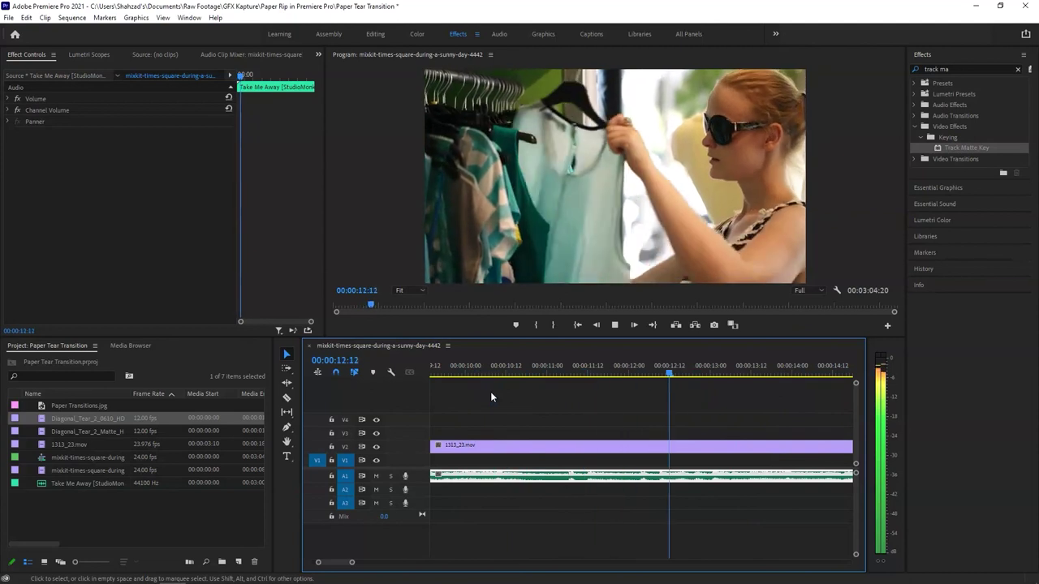
pyautogui.press('space')
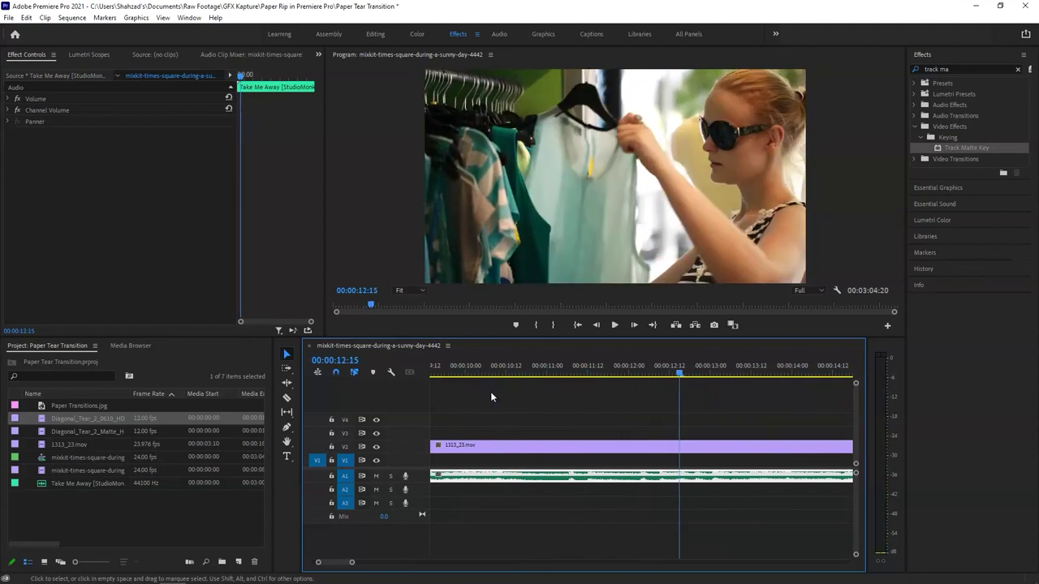
pyautogui.click(514, 393)
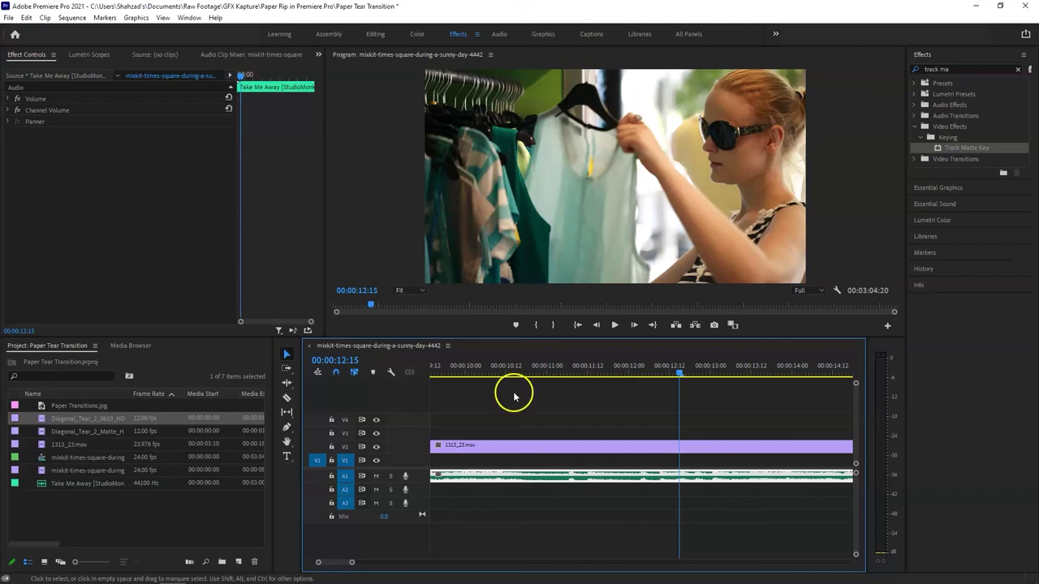